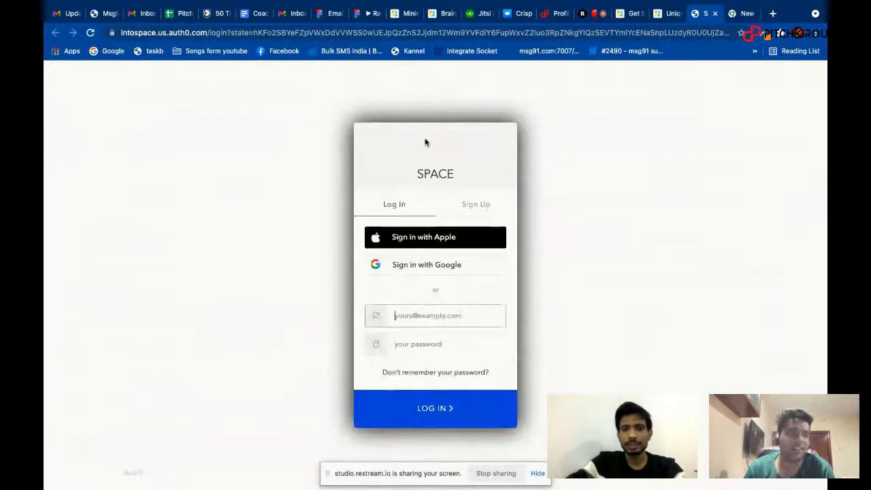
# Sign in with the Google account and open the OKR product in the Walkover Inc workspace.
pyautogui.click(412, 264)
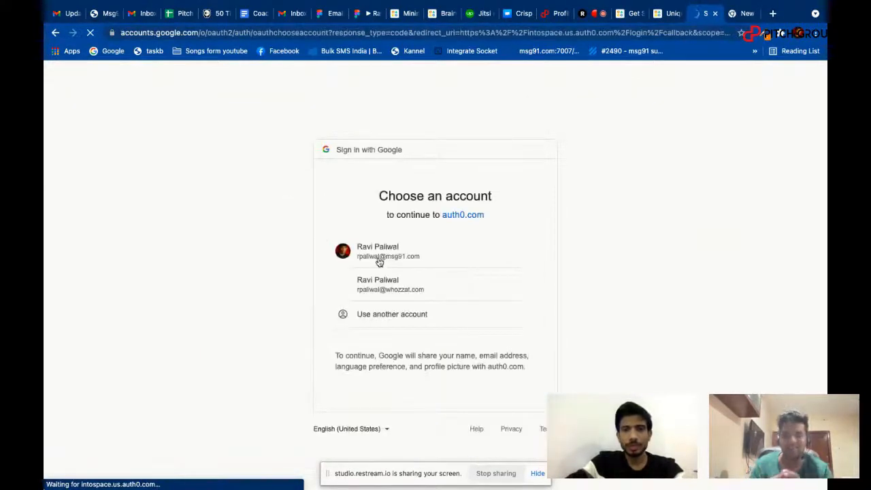
pyautogui.click(378, 257)
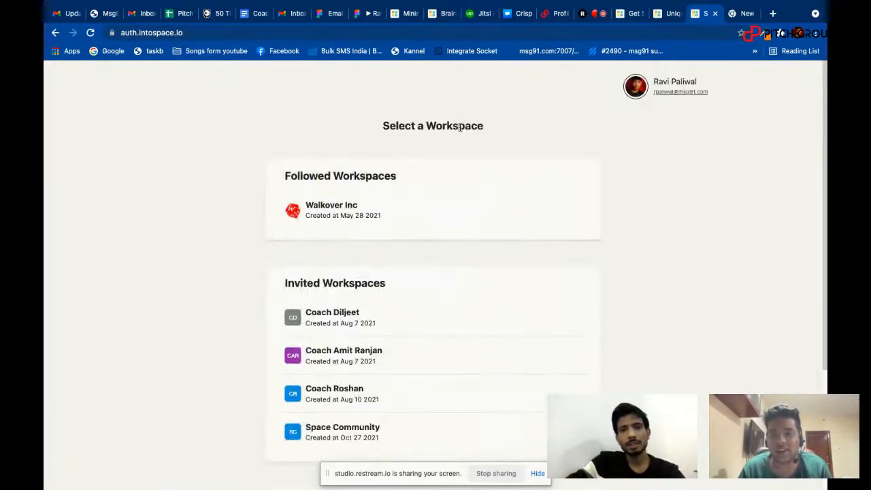
pyautogui.click(343, 213)
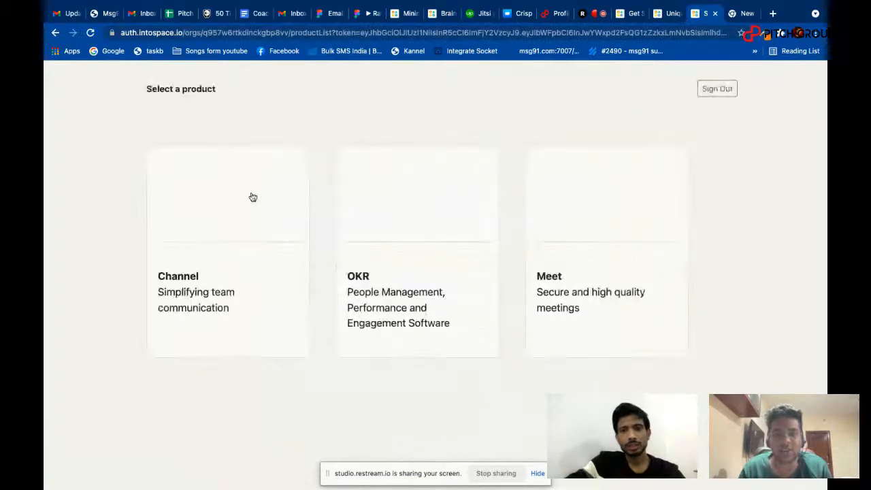
pyautogui.click(388, 263)
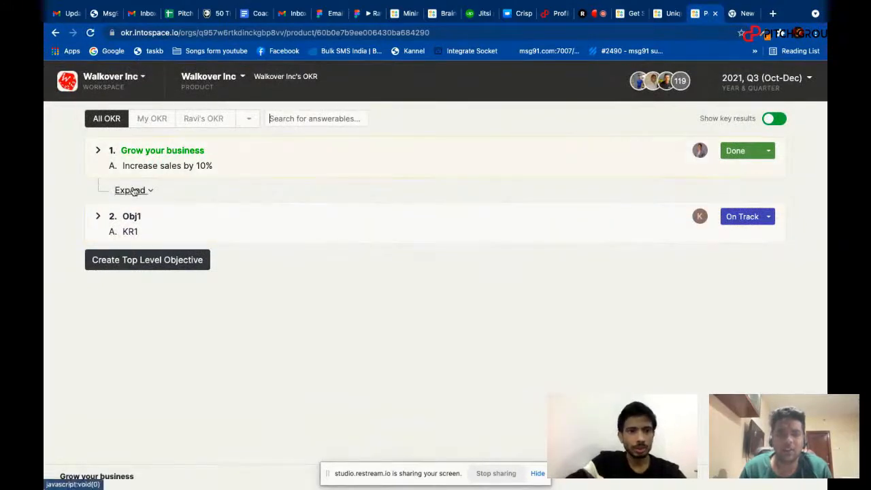
# Switch to the SPACE product and look through its list of objectives and key results.
pyautogui.click(229, 77)
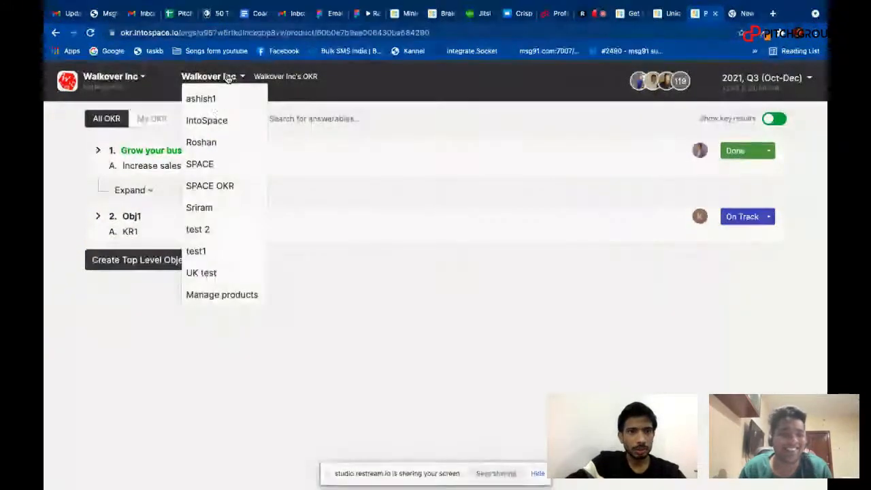
pyautogui.click(230, 166)
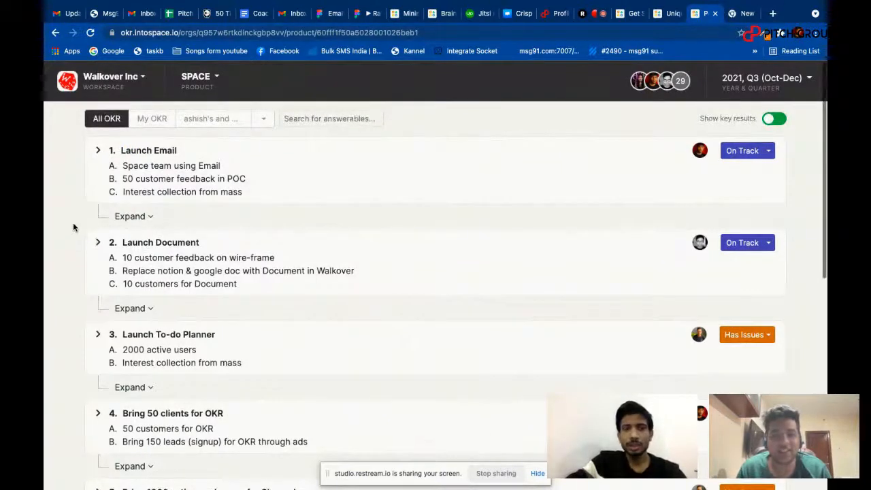
pyautogui.scroll(-6, 78, 224)
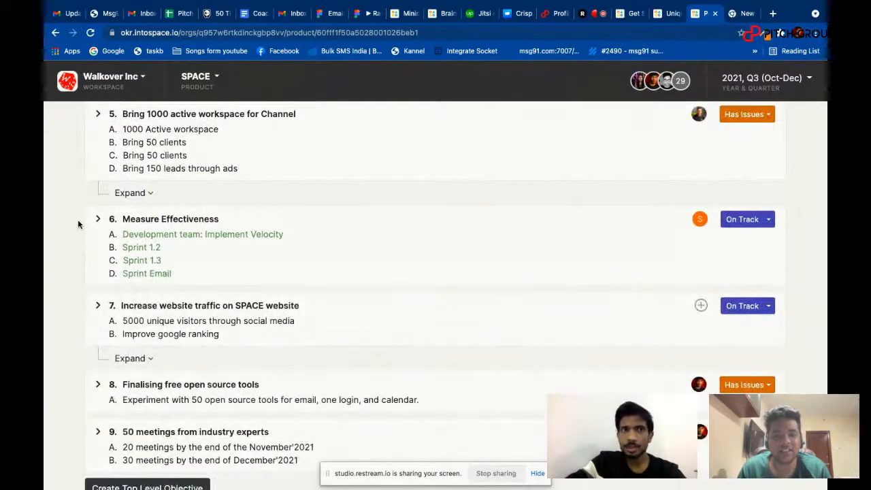
pyautogui.scroll(-1, 78, 224)
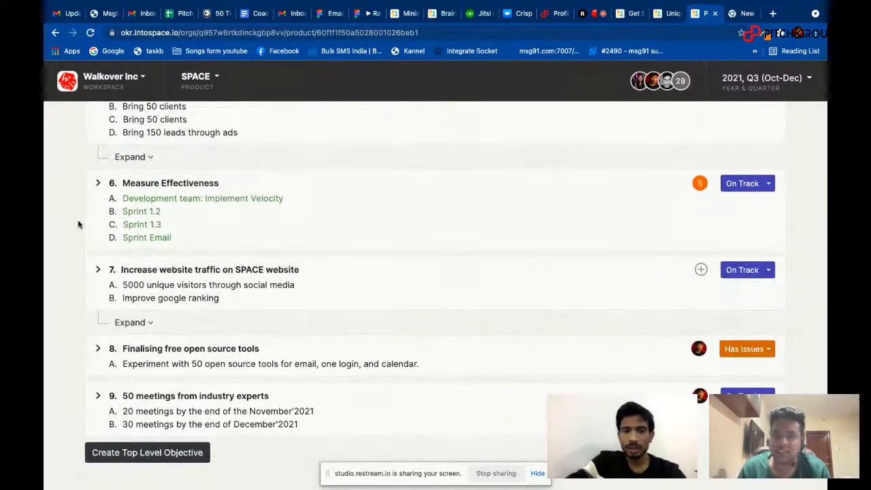
pyautogui.scroll(5, 77, 224)
# Open product management, start a new product and name it "Pitch Ground".
pyautogui.click(197, 76)
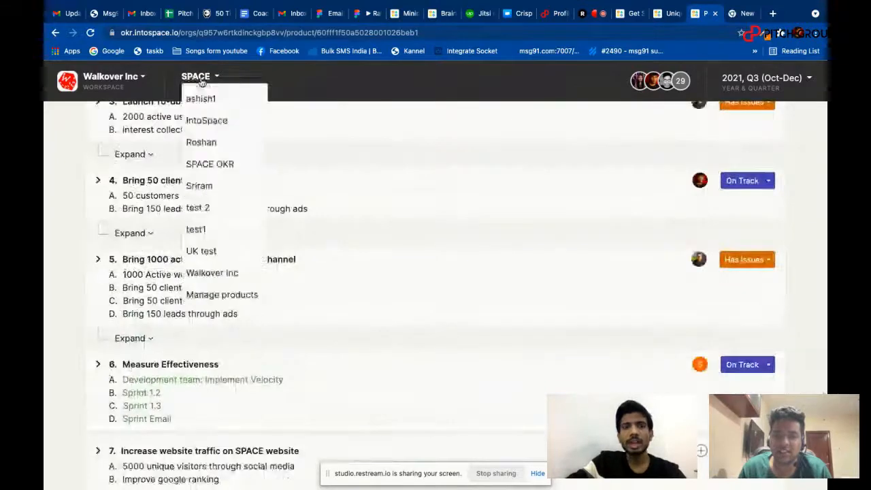
pyautogui.click(211, 295)
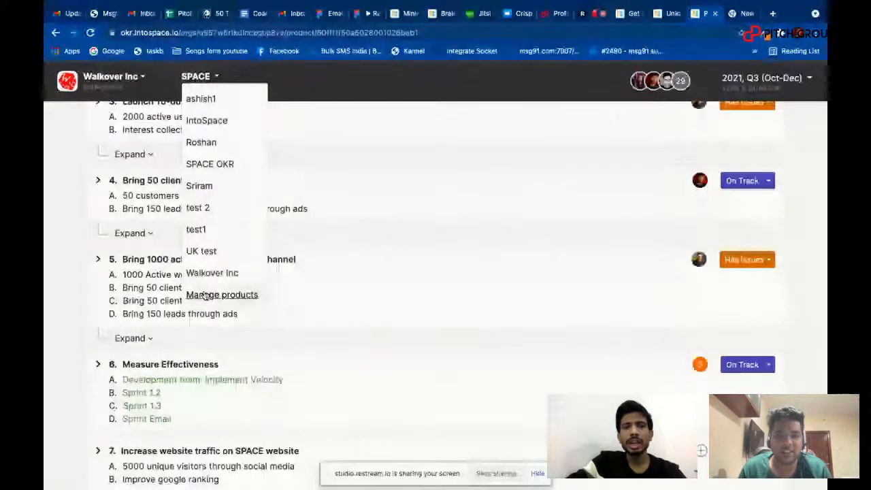
pyautogui.scroll(-2, 356, 284)
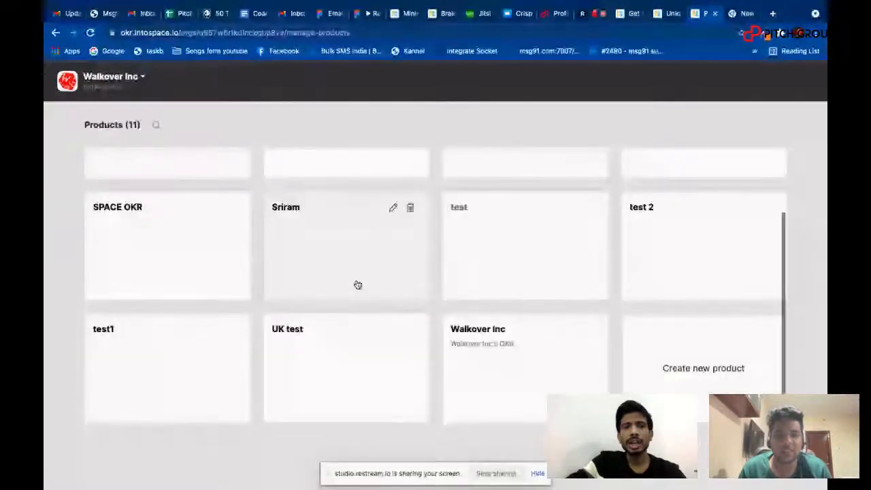
pyautogui.click(683, 373)
pyautogui.write('Pi')
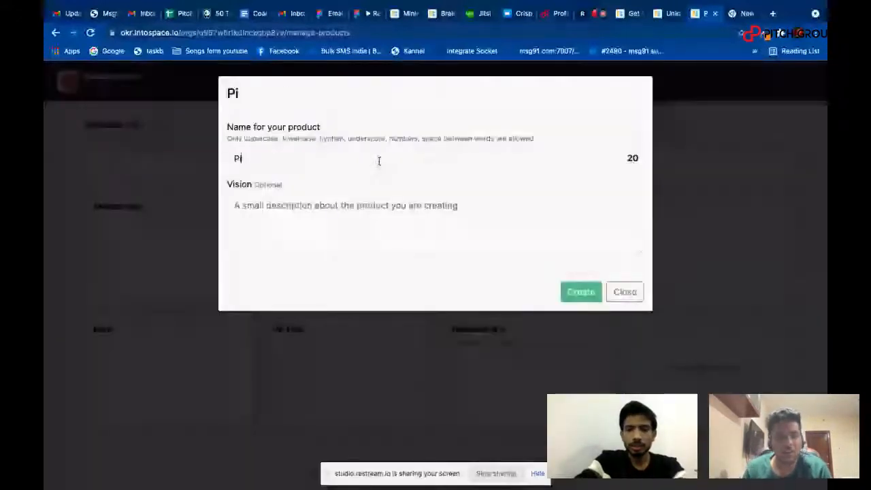
pyautogui.write('tch ')
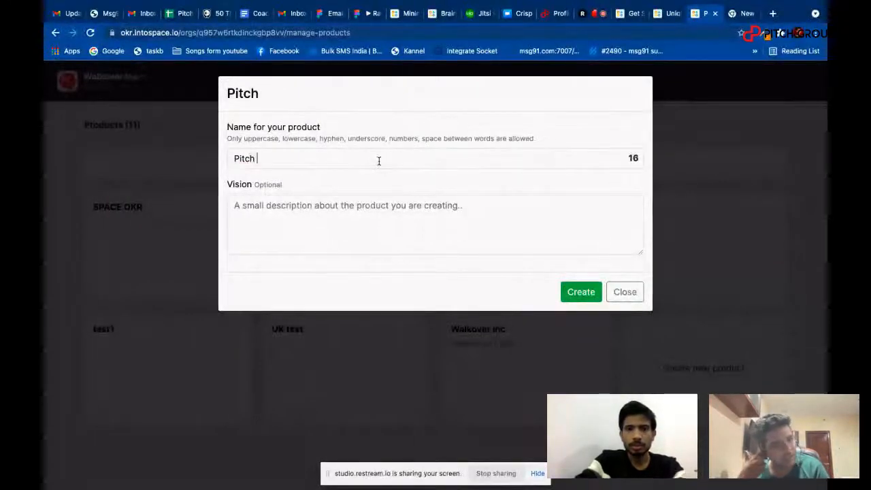
pyautogui.write('Ground')
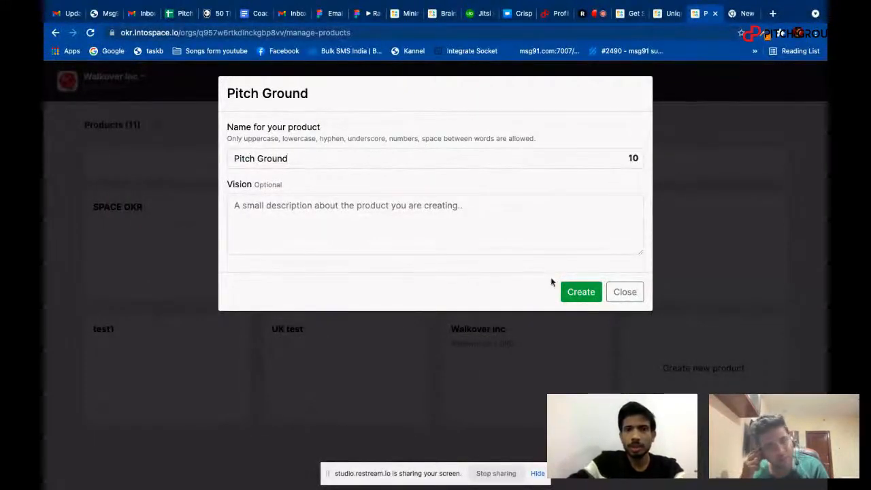
# Give the new product the vision "To help SMEs" and create it.
pyautogui.click(333, 219)
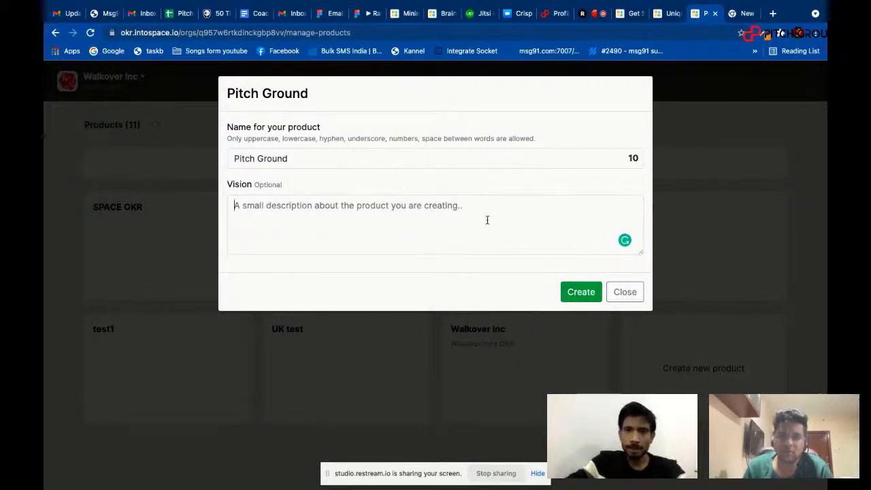
pyautogui.write('To ')
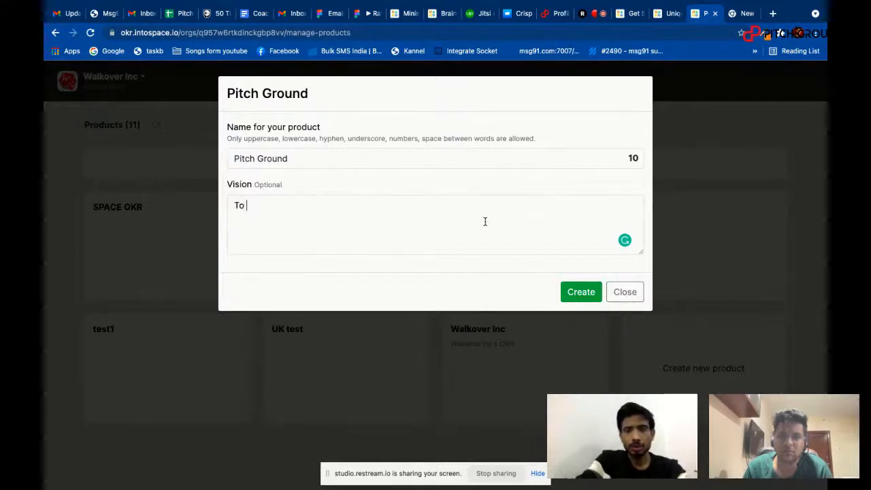
pyautogui.write('spread')
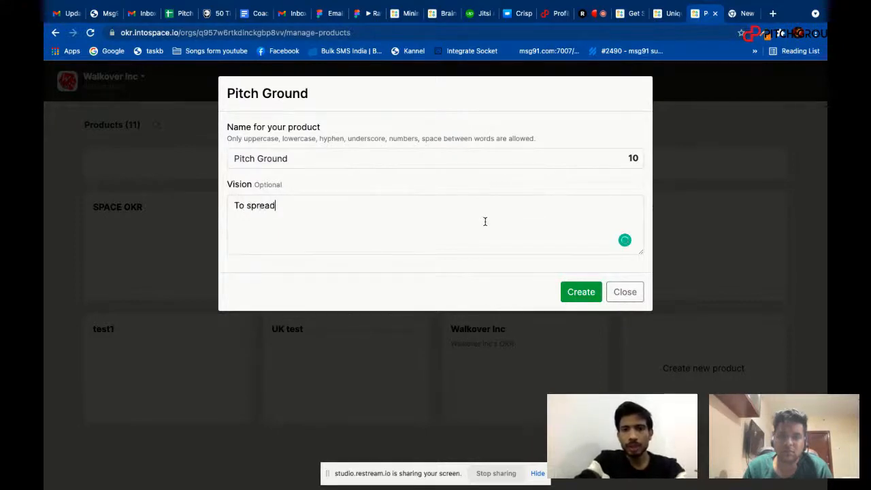
pyautogui.press('super+BackSpace')
pyautogui.write('To ')
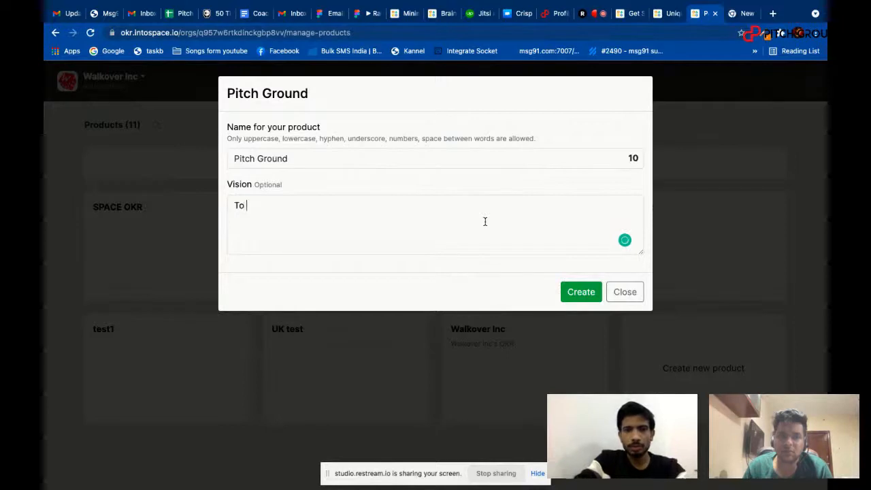
pyautogui.write('help ')
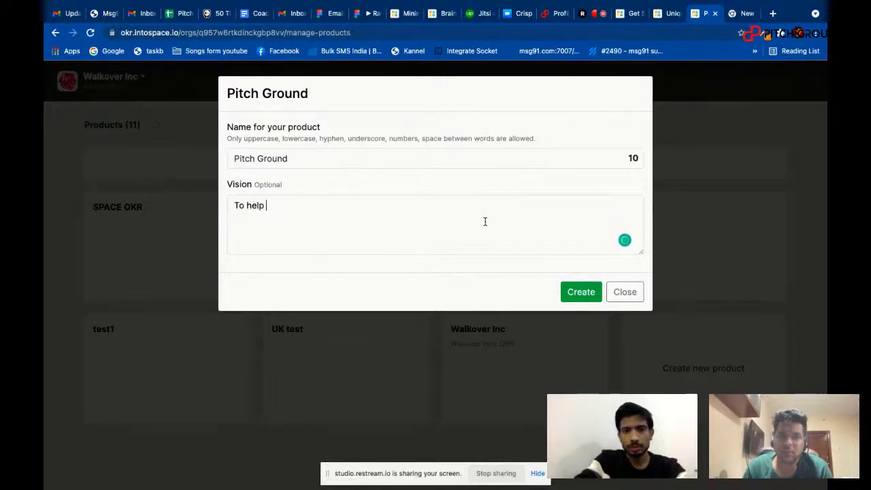
pyautogui.write('S')
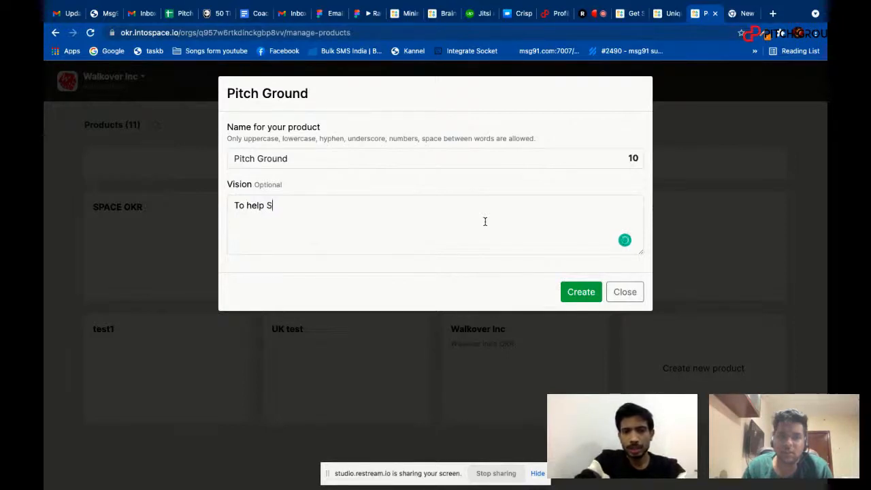
pyautogui.write('SEs')
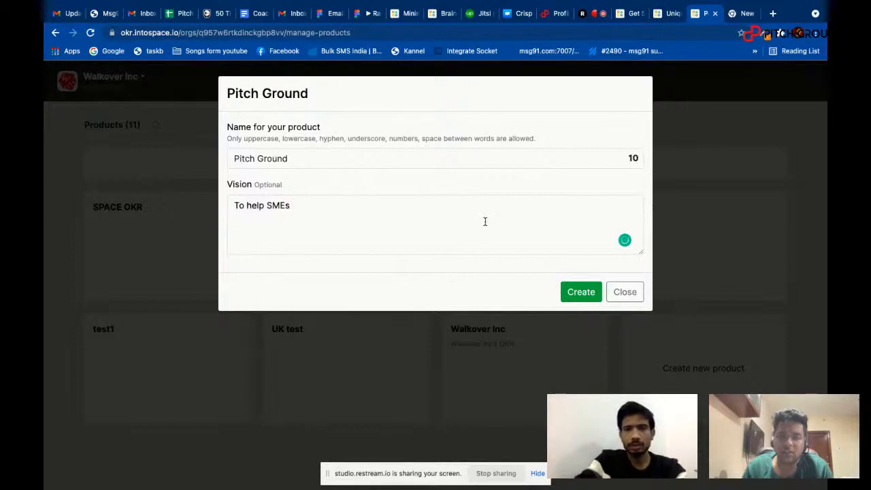
pyautogui.press('Tab')
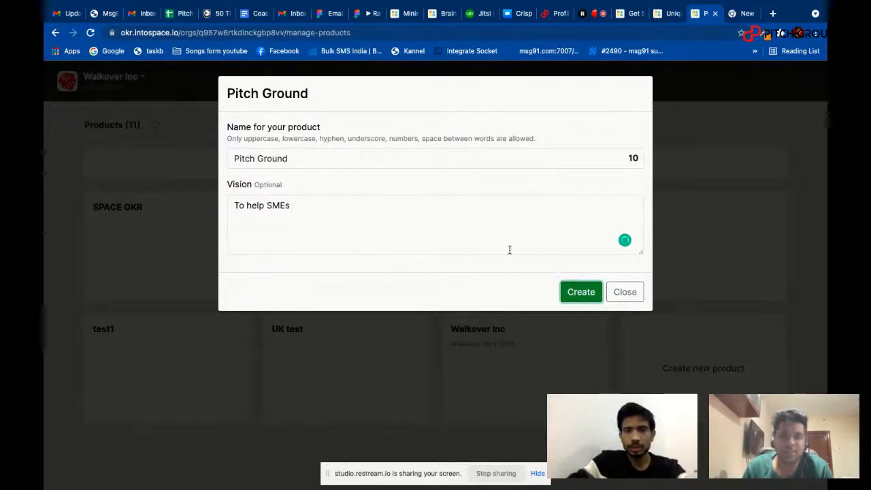
pyautogui.click(582, 291)
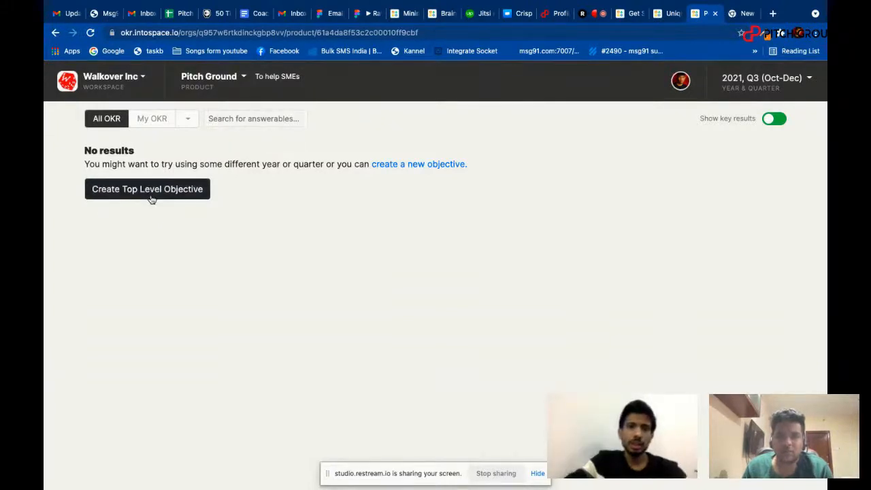
# Create a top-level objective "creating value for SMEs and Companies" for the Pitch Ground product, keeping the default answerable person, year and quarter.
pyautogui.click(148, 196)
pyautogui.click(323, 156)
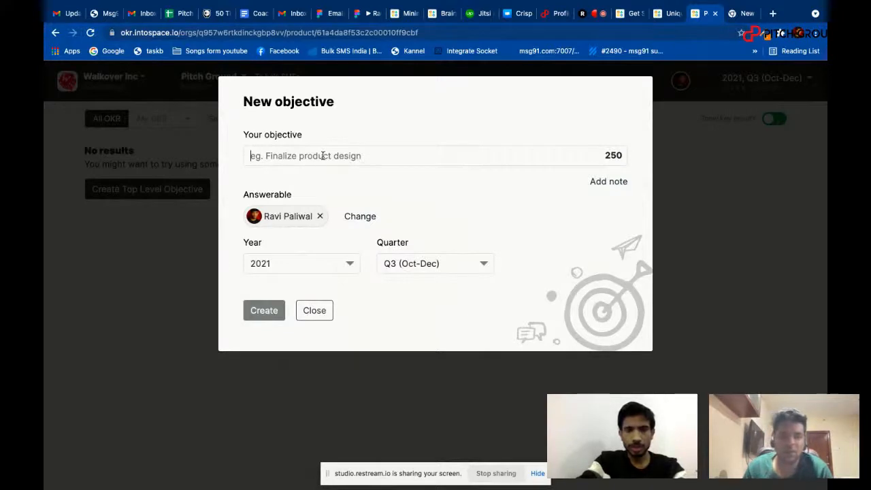
pyautogui.write('creat')
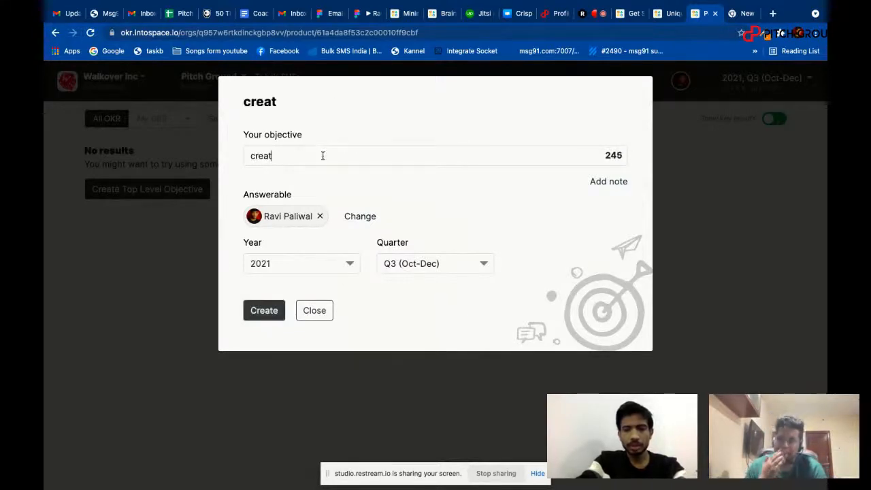
pyautogui.write('ing value for ')
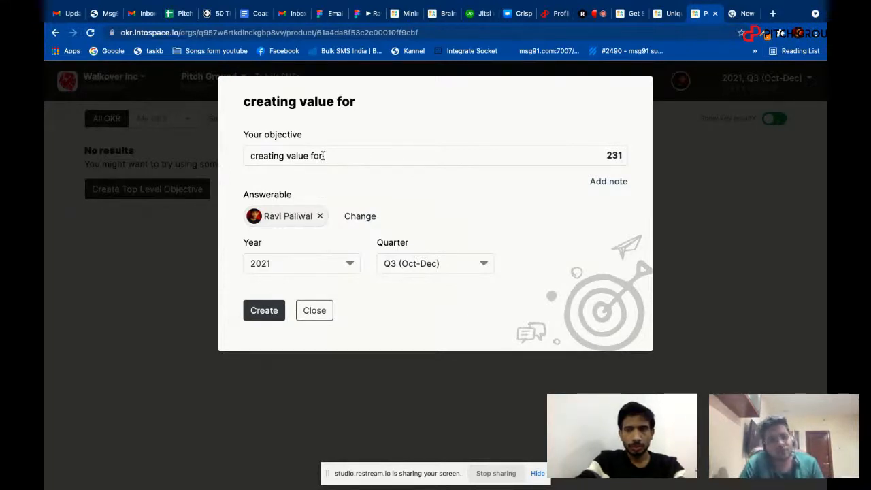
pyautogui.write('SMEs and ')
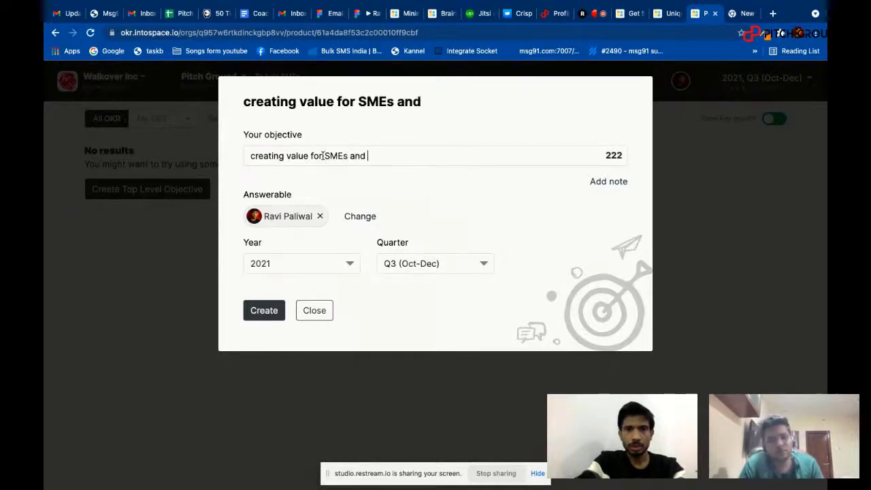
pyautogui.write('Comapnies')
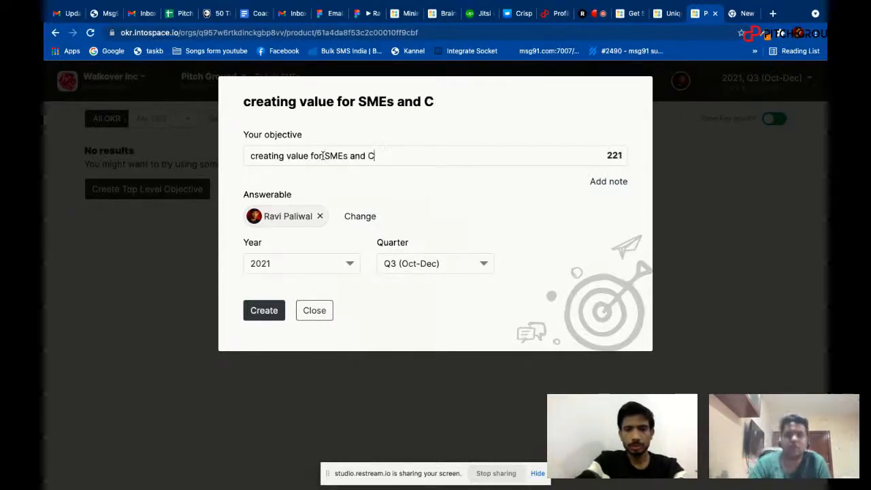
pyautogui.press('BackSpace')
pyautogui.press('BackSpace')
pyautogui.press('BackSpace')
pyautogui.press('BackSpace')
pyautogui.press('BackSpace')
pyautogui.press('BackSpace')
pyautogui.press('BackSpace')
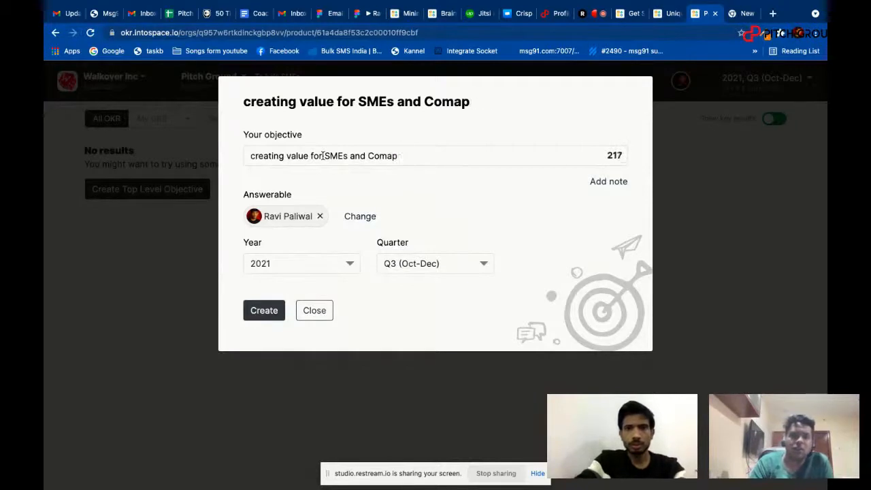
pyautogui.write('pa')
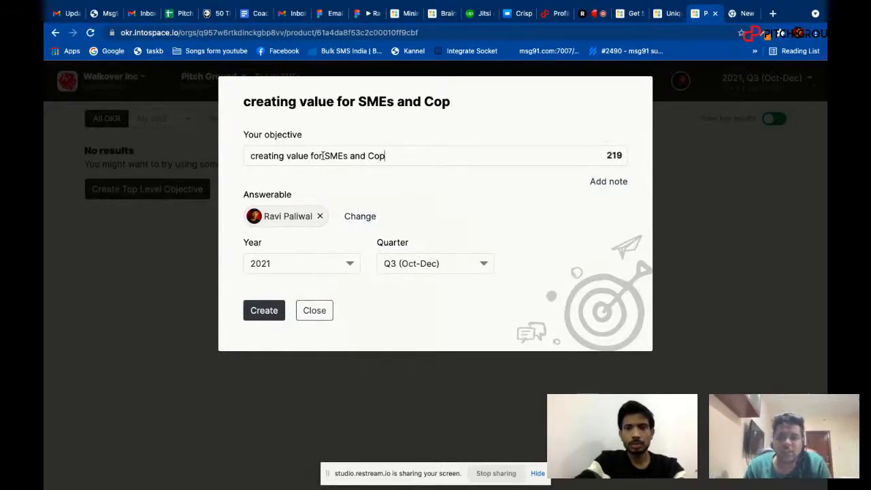
pyautogui.write('ma')
pyautogui.press('BackSpace')
pyautogui.press('BackSpace')
pyautogui.press('BackSpace')
pyautogui.press('BackSpace')
pyautogui.write('ompanies')
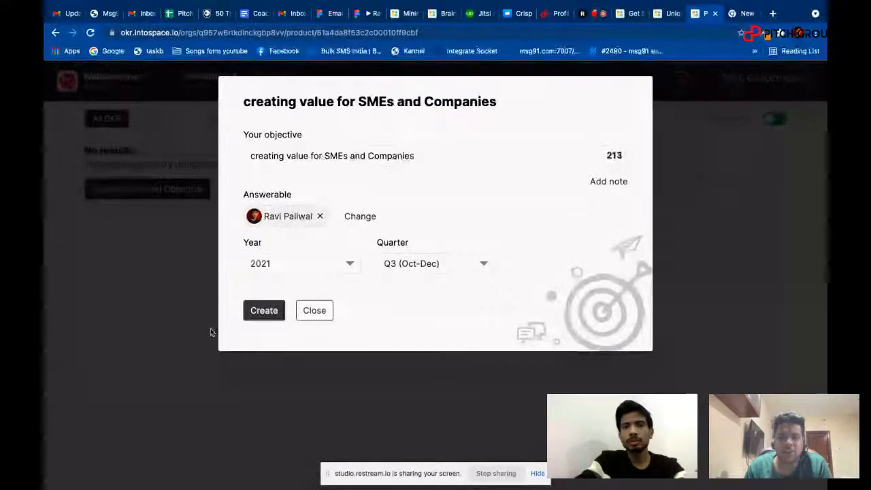
pyautogui.click(264, 310)
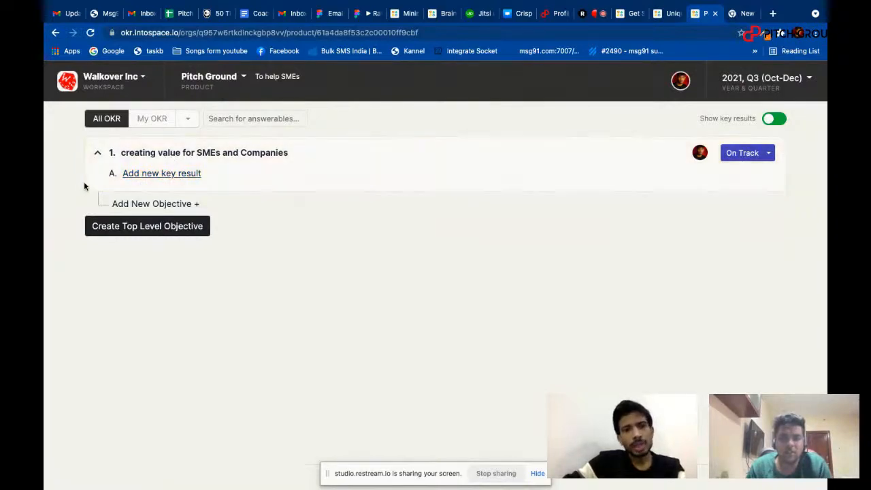
# Start a new key result under the top-level objective, worded "I will bring 10 deals every month from the startups".
pyautogui.click(164, 176)
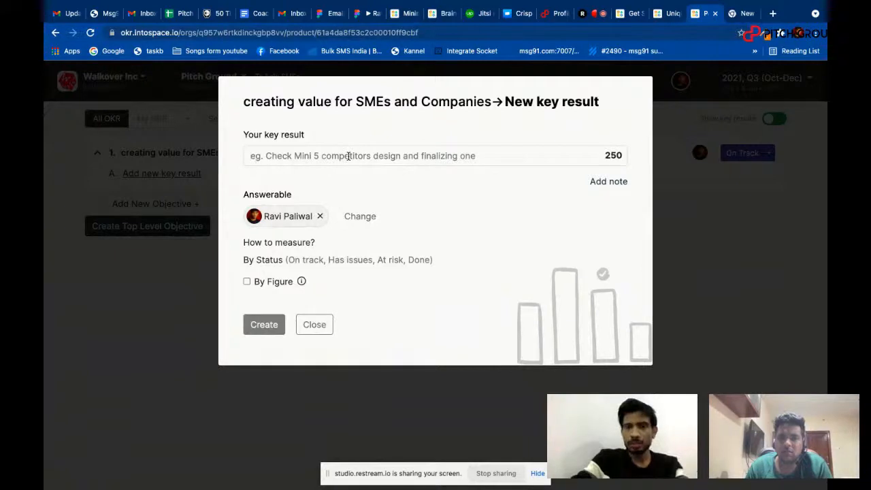
pyautogui.write('I wil')
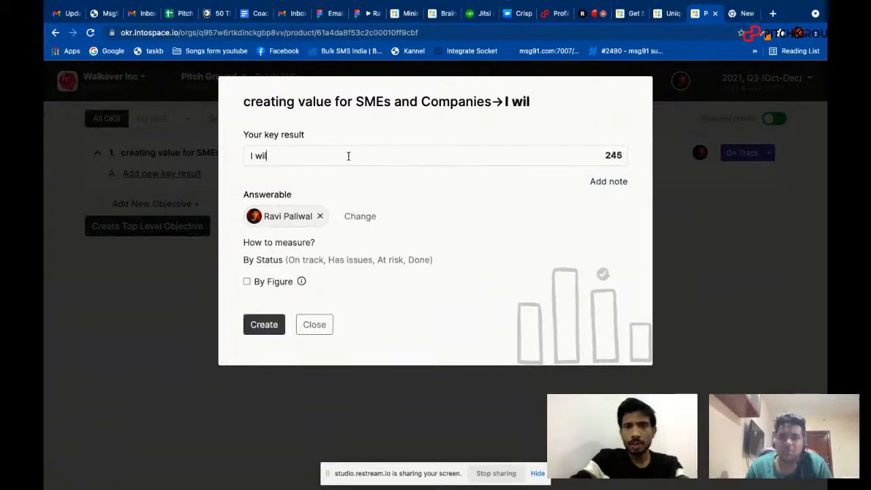
pyautogui.write('l bring 10')
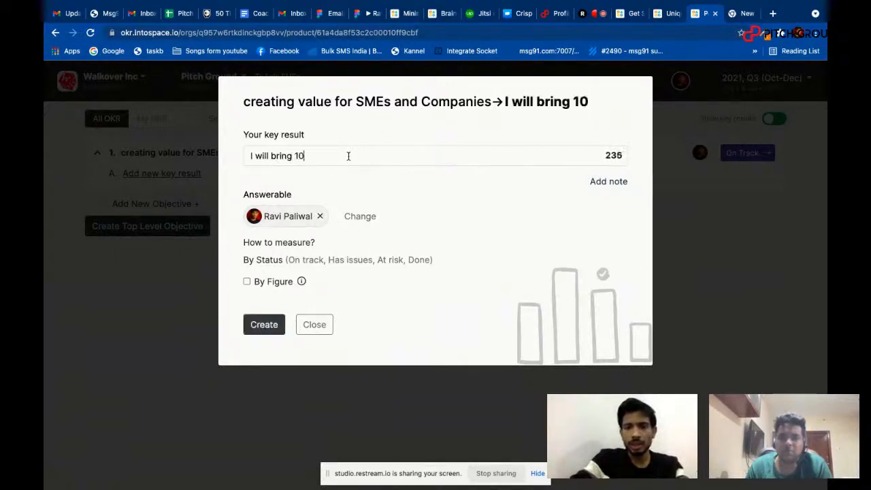
pyautogui.write(' deals everymonth')
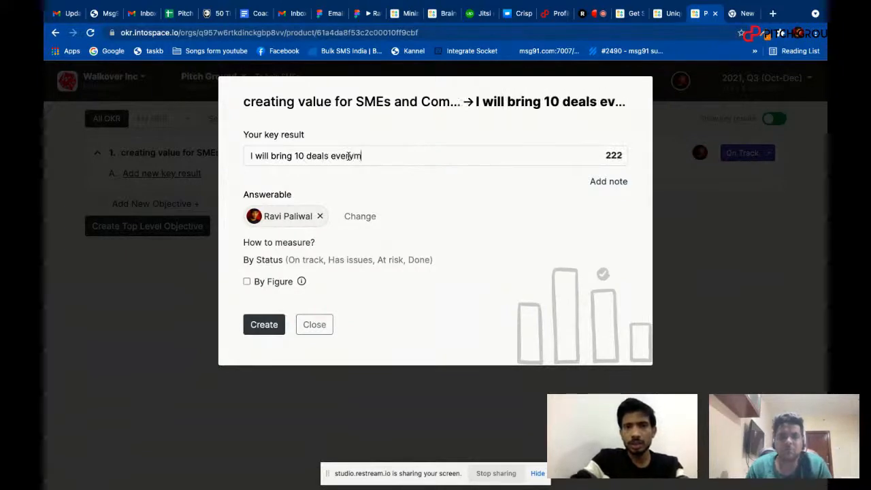
pyautogui.press('BackSpace')
pyautogui.press('BackSpace')
pyautogui.press('BackSpace')
pyautogui.press('BackSpace')
pyautogui.press('BackSpace')
pyautogui.write('month fr')
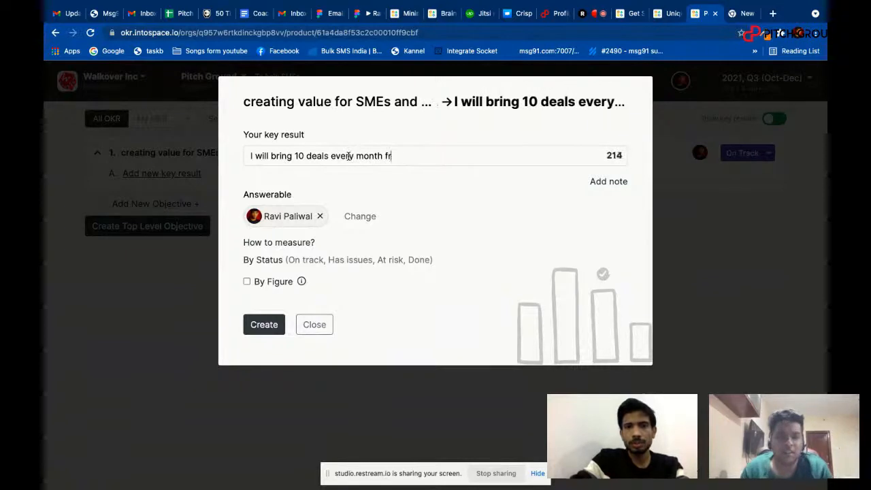
pyautogui.write('om the startups')
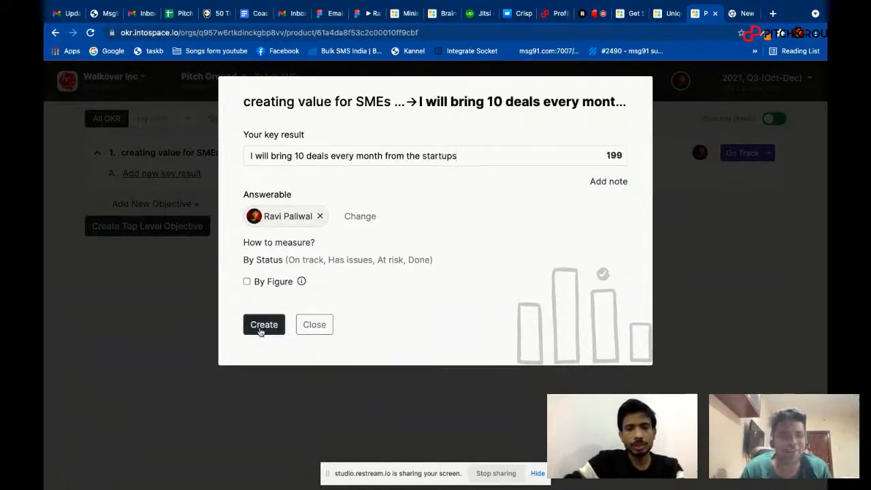
# Reword the key result to 100 deals, measure it by figure with a target value of 100, and create it.
pyautogui.click(247, 281)
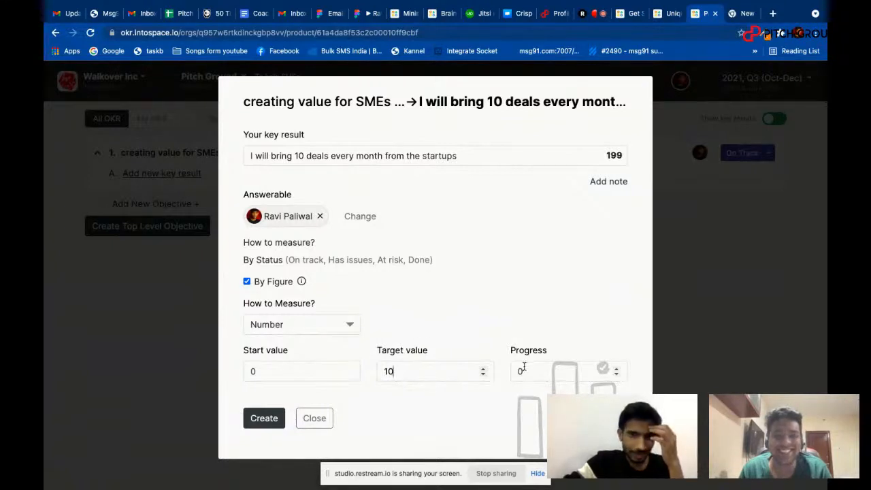
pyautogui.click(306, 155)
pyautogui.write('0')
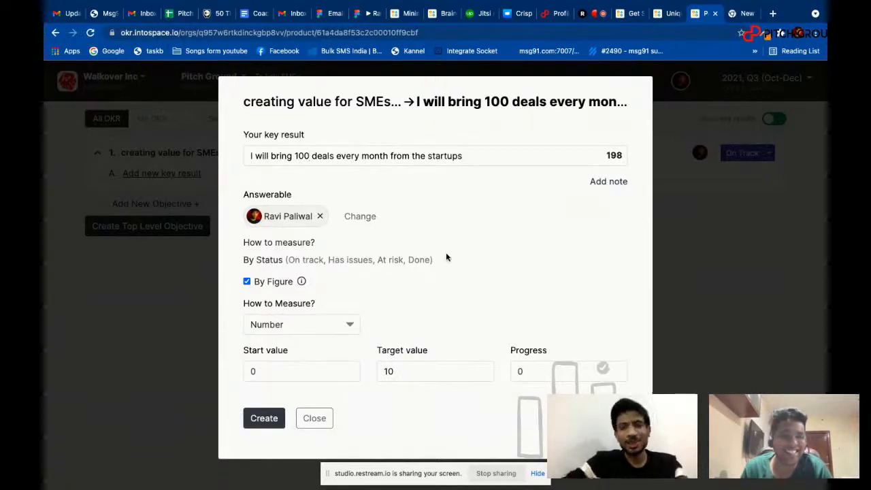
pyautogui.click(407, 371)
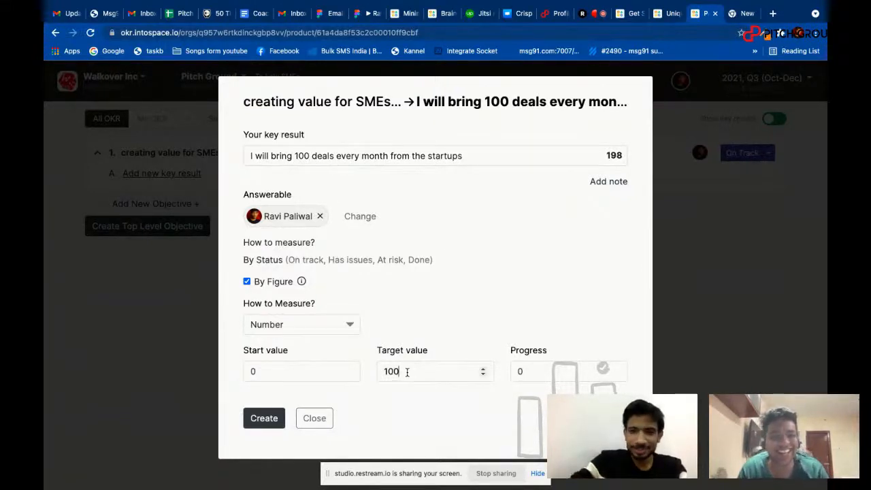
pyautogui.click(265, 425)
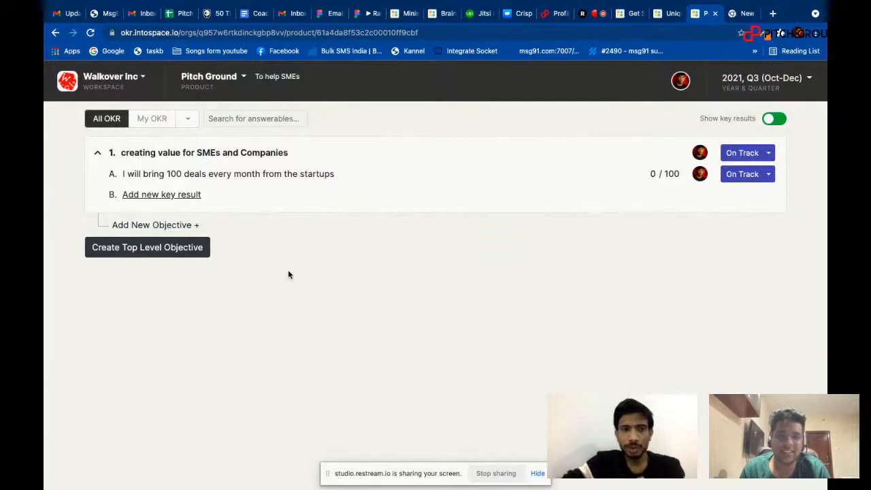
# Create a sub-objective "I will bring 50 deals" under the "creating value for SMEs and Companies" objective.
pyautogui.click(197, 226)
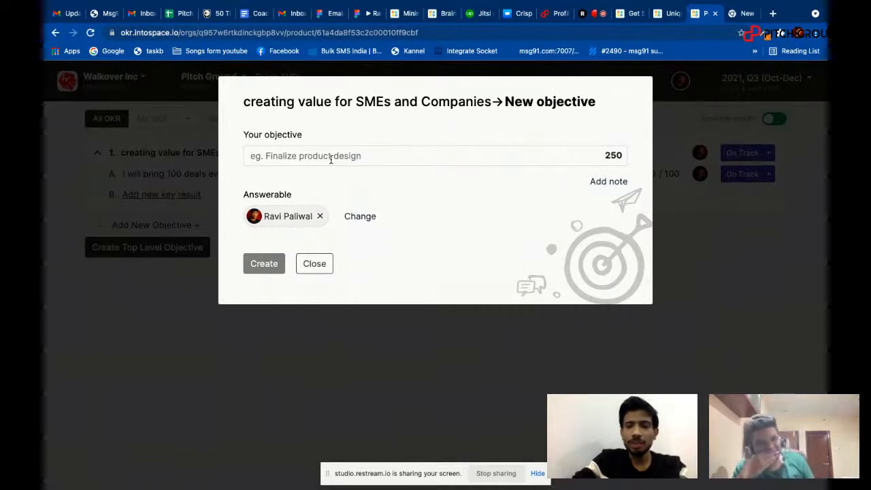
pyautogui.write('50')
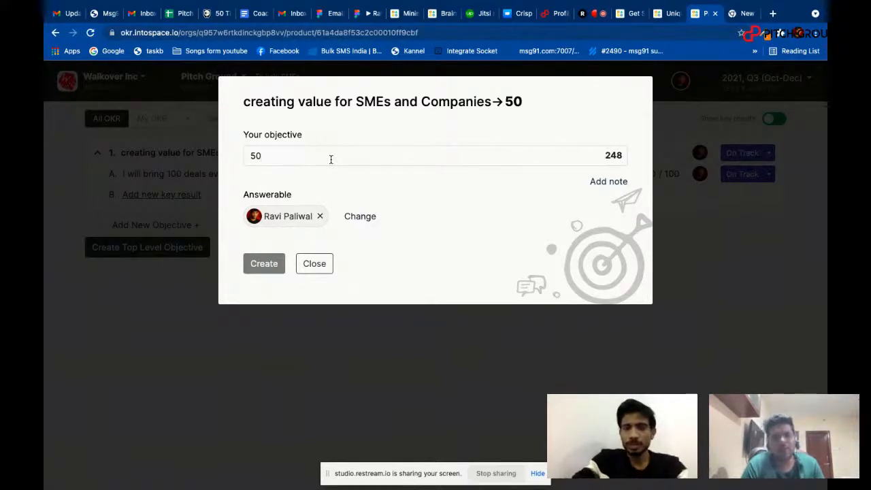
pyautogui.press('BackSpace')
pyautogui.press('BackSpace')
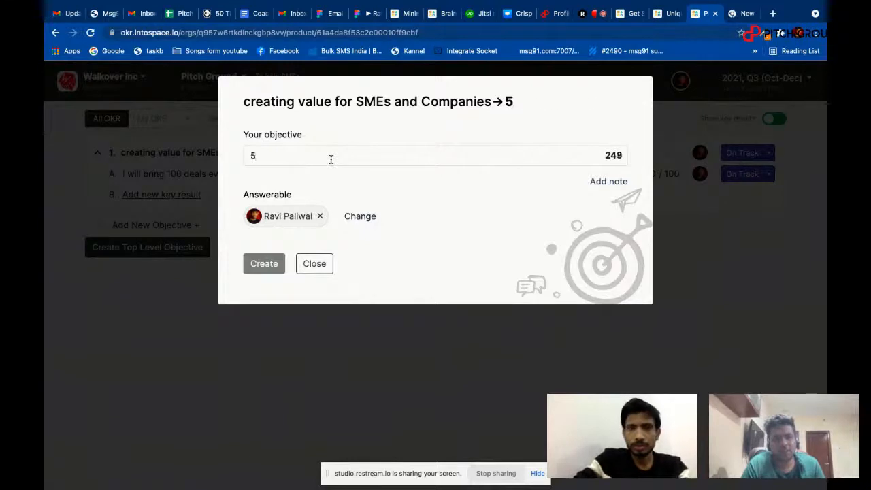
pyautogui.write('I will bri')
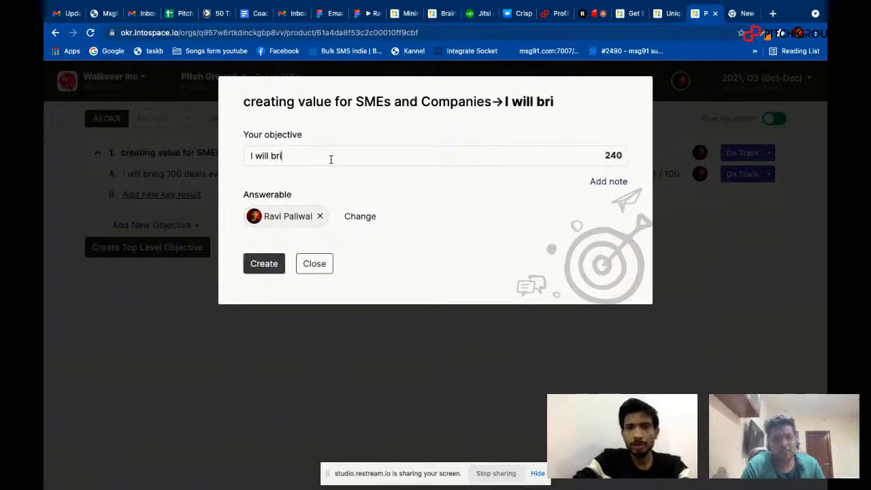
pyautogui.write('ng 50')
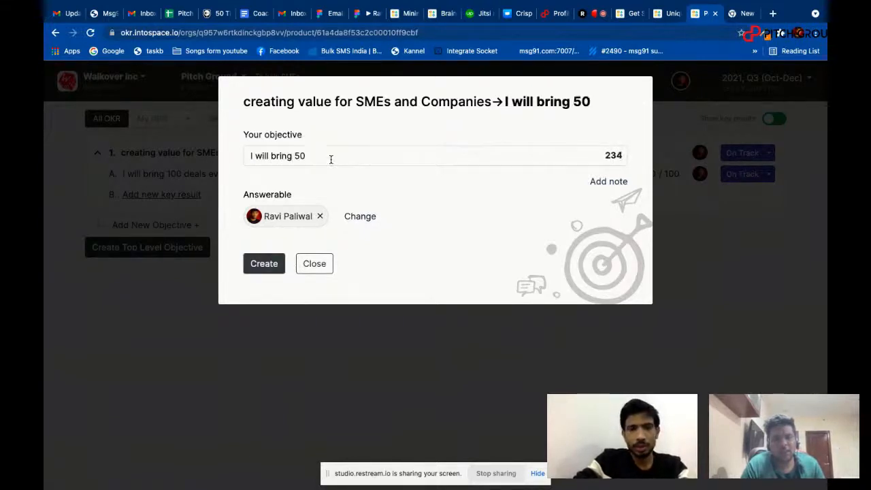
pyautogui.write(' deals')
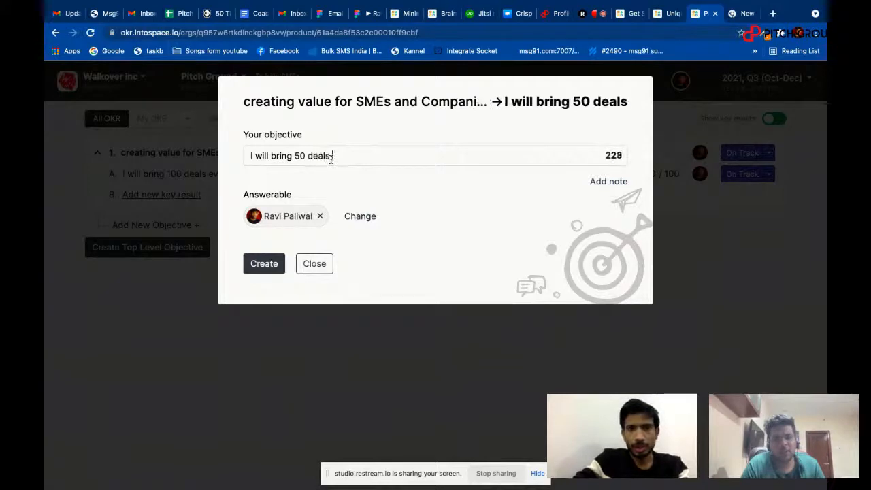
pyautogui.click(271, 263)
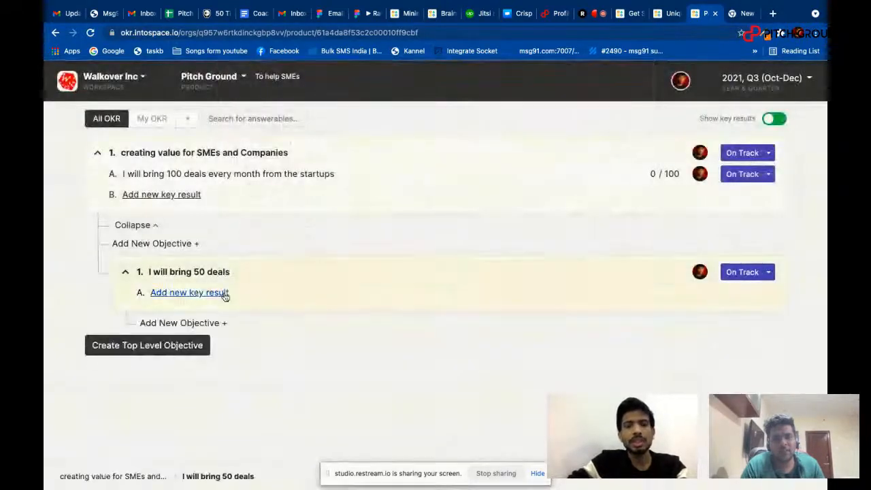
# Start a key result for the 50 deals objective, worded "I will create social awareness and bring 10000 traffic (Unique visitors)", with the spelling corrected.
pyautogui.click(226, 293)
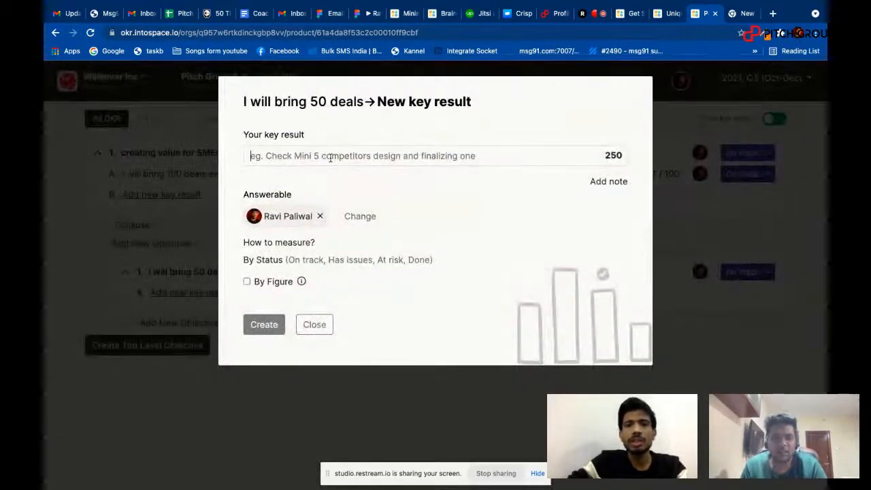
pyautogui.write('I ')
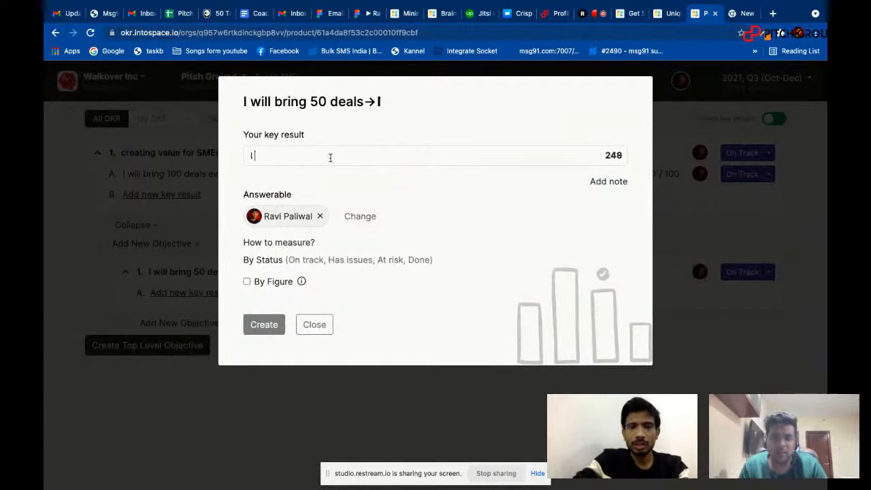
pyautogui.write('will create ')
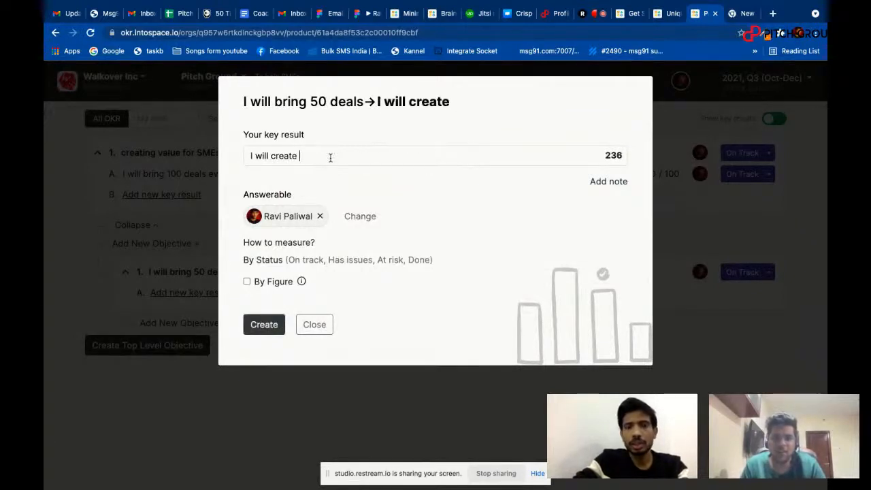
pyautogui.write('social awarness and bring ')
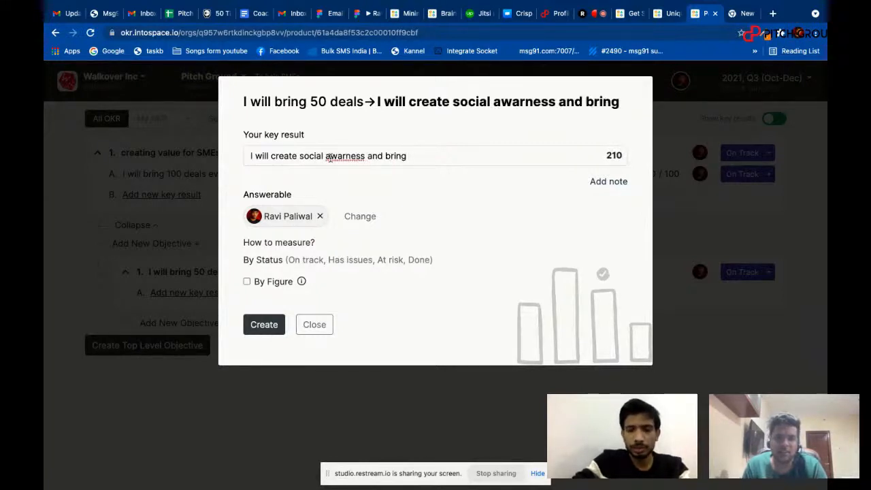
pyautogui.write('1')
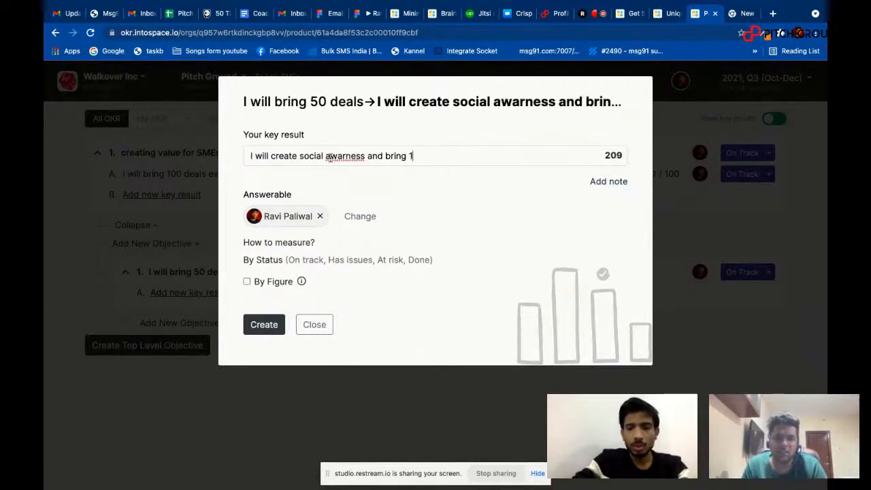
pyautogui.write('000')
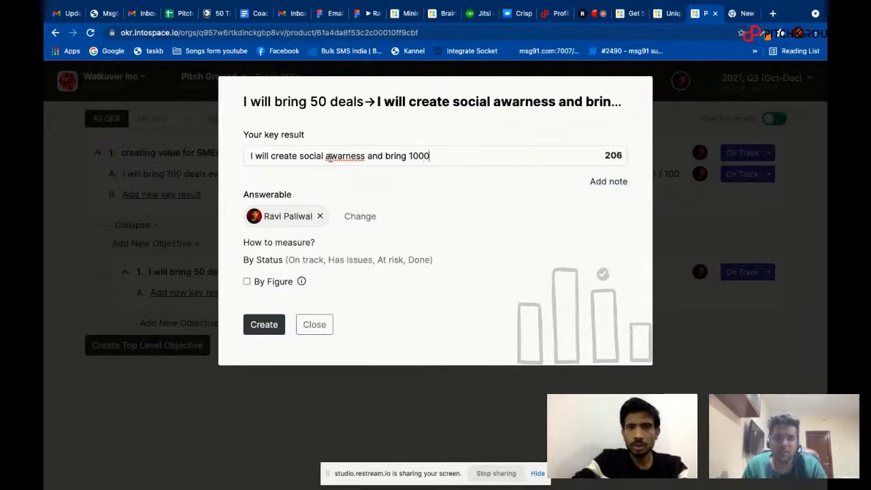
pyautogui.write('0 ')
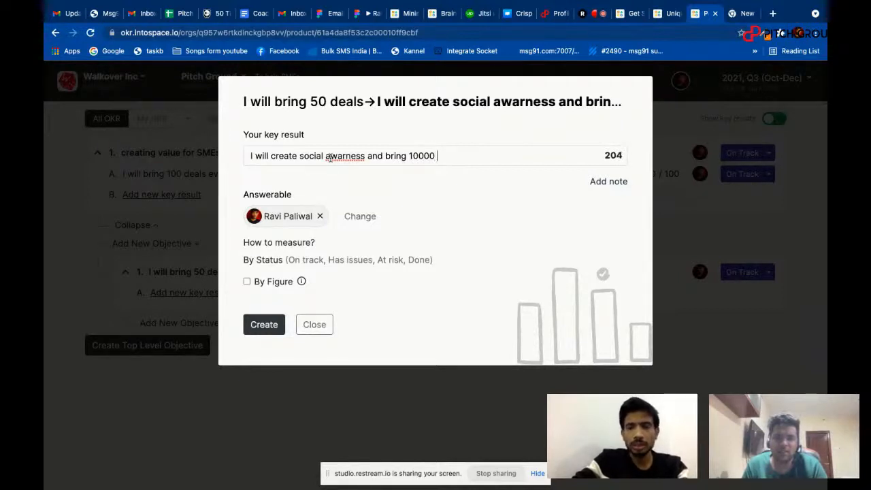
pyautogui.write('traffic ')
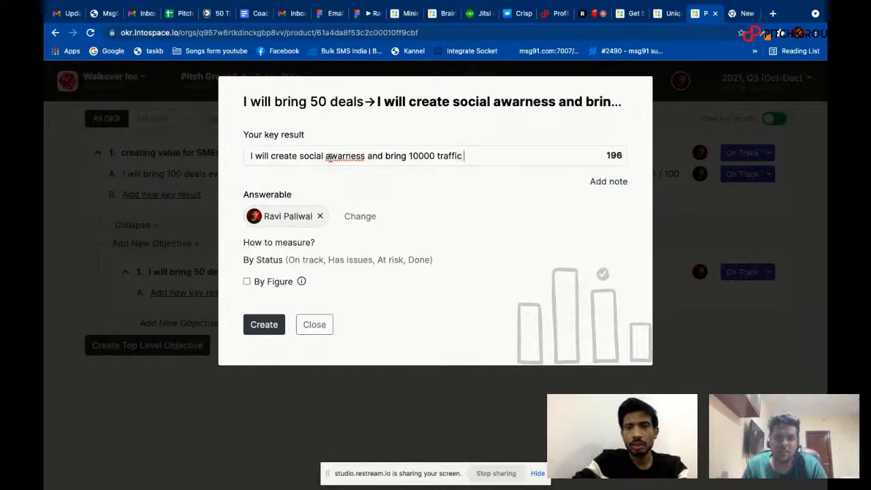
pyautogui.write('(')
pyautogui.write('Uni')
pyautogui.write('que visitor')
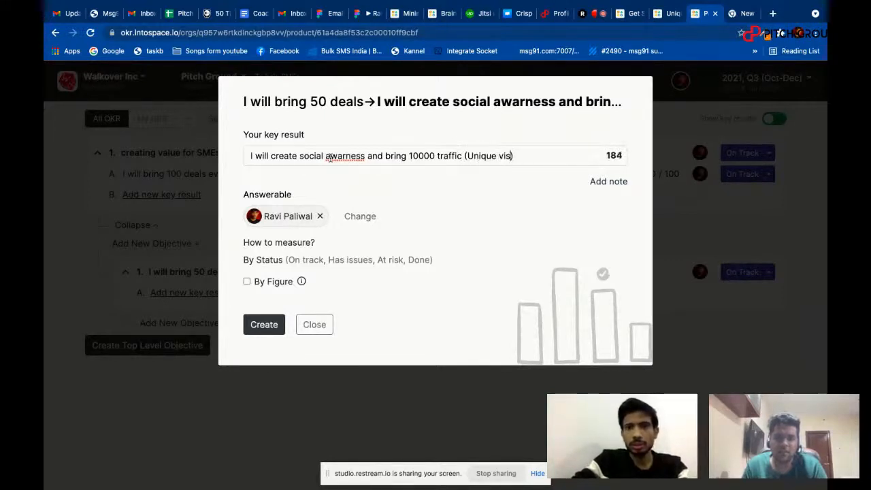
pyautogui.write('s')
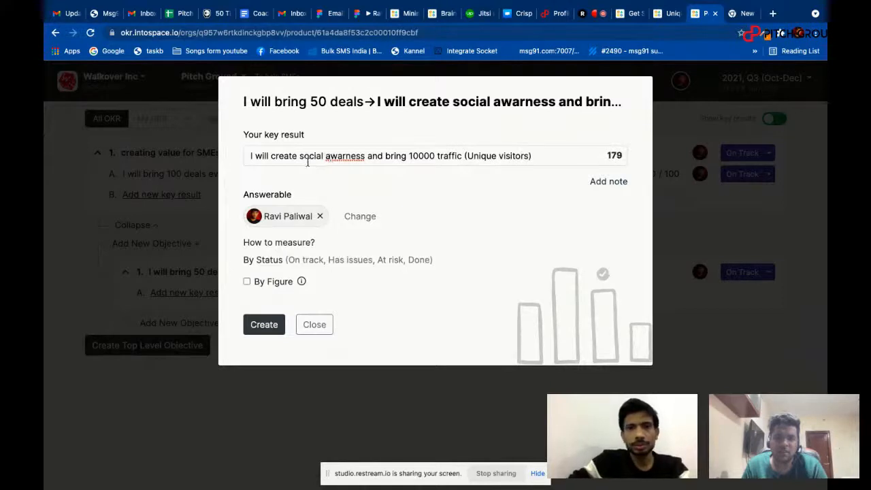
pyautogui.doubleClick(336, 157)
pyautogui.rightClick(346, 158)
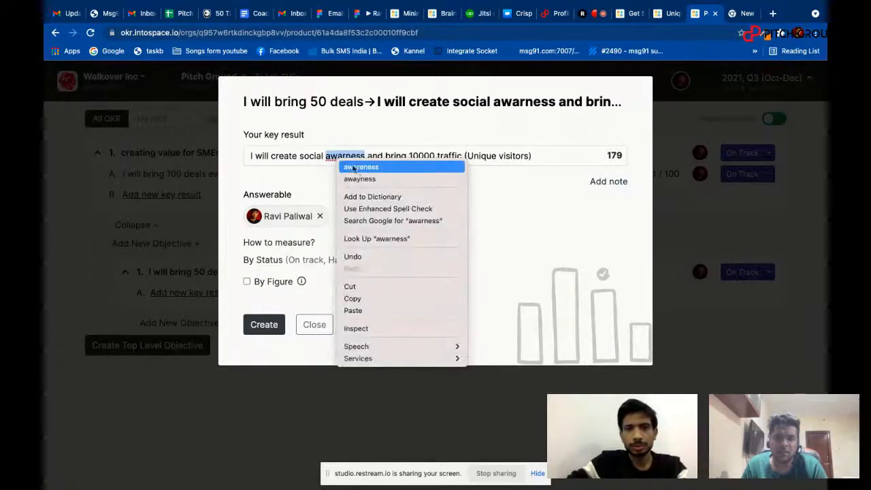
pyautogui.click(361, 167)
# Measure the social awareness key result by figure with a target value of 1000 and create it.
pyautogui.click(247, 281)
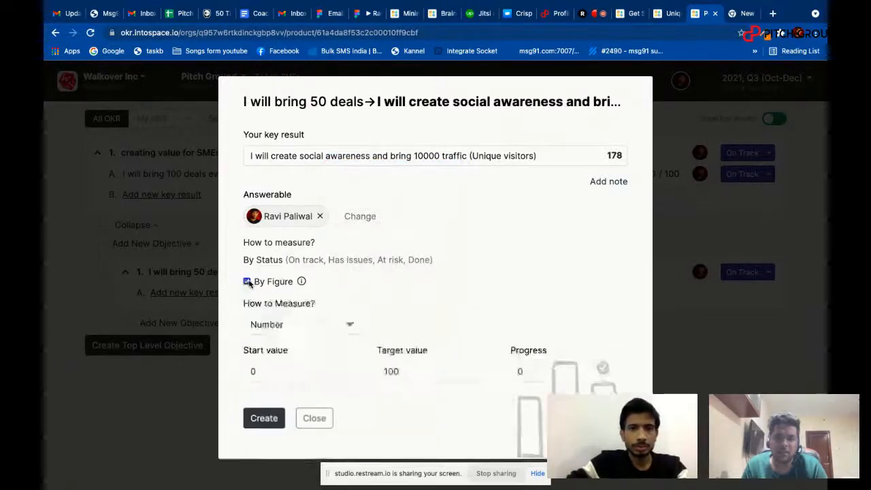
pyautogui.click(426, 363)
pyautogui.write('0')
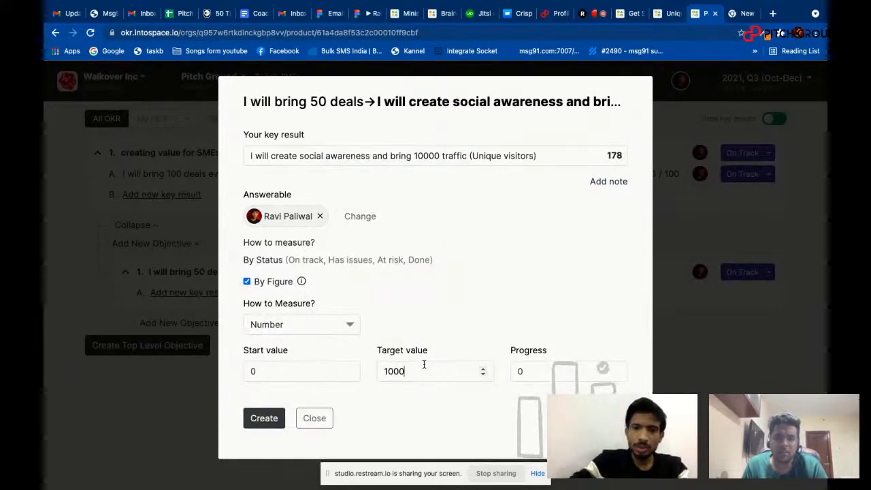
pyautogui.click(263, 417)
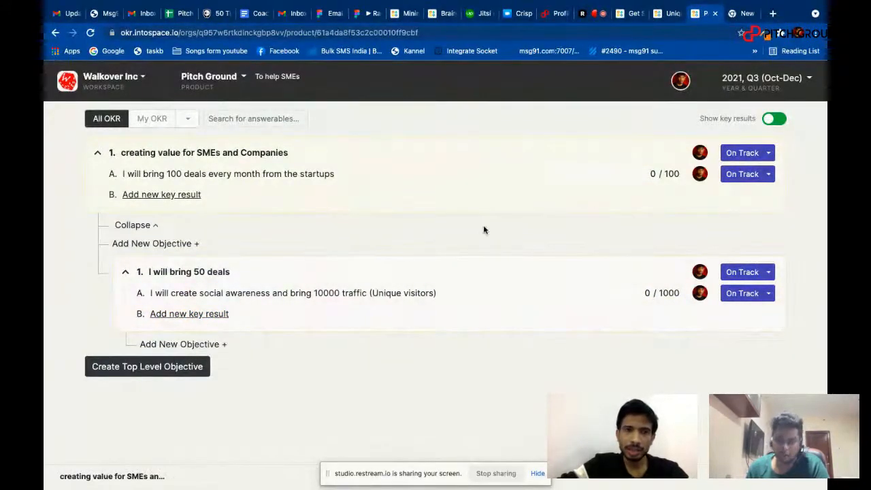
# View only your own OKRs for the product, and return to the list of all OKRs.
pyautogui.click(152, 119)
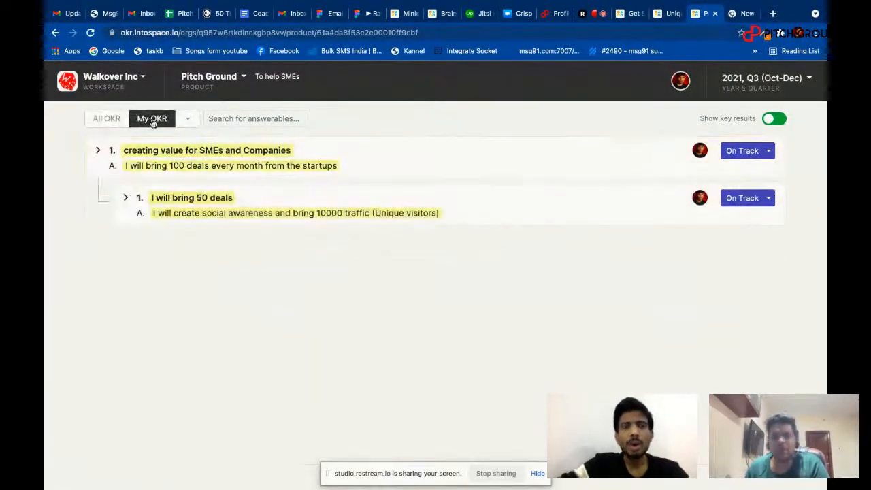
pyautogui.click(108, 119)
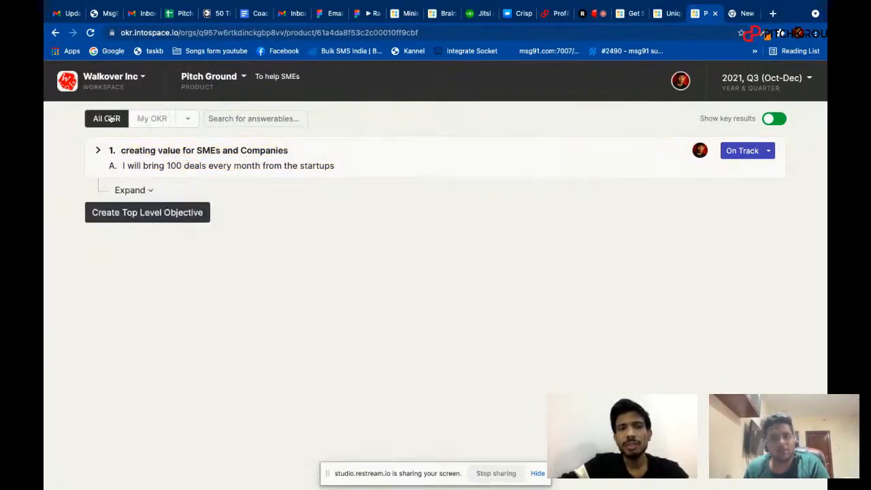
# Reassign the "creating value for SMEs and Companies" objective to another team member as its answerable person.
pyautogui.click(700, 150)
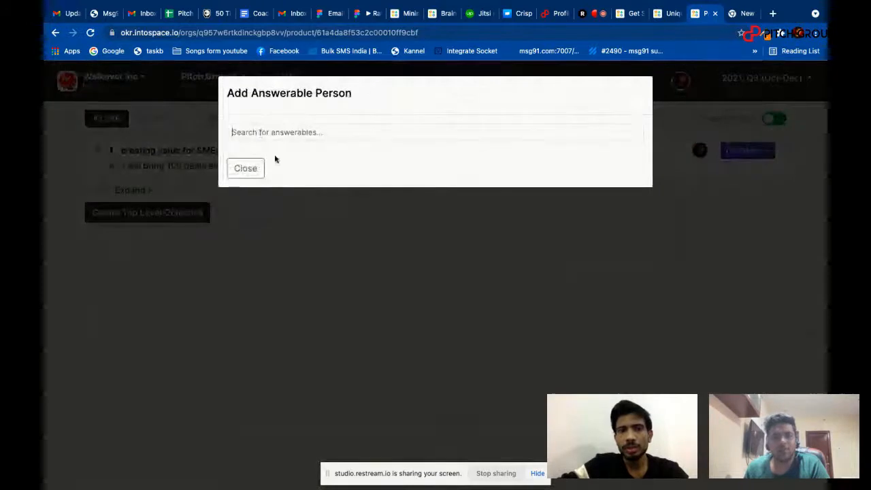
pyautogui.write('priya')
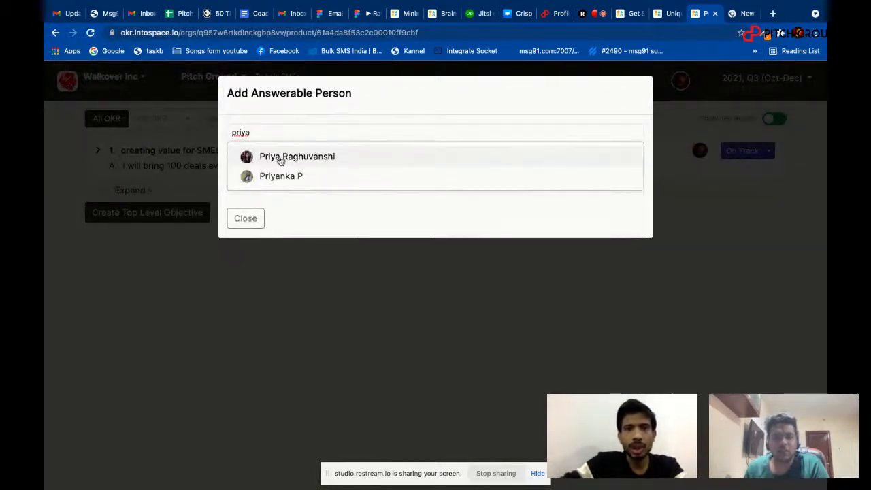
pyautogui.click(279, 159)
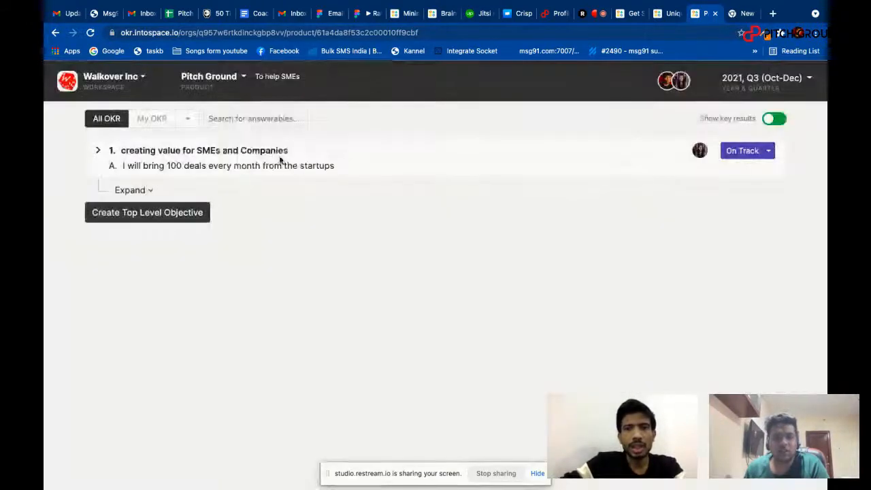
# Expand the top-level objective's sub-objectives, then compare your own OKRs with the list of all OKRs.
pyautogui.click(135, 191)
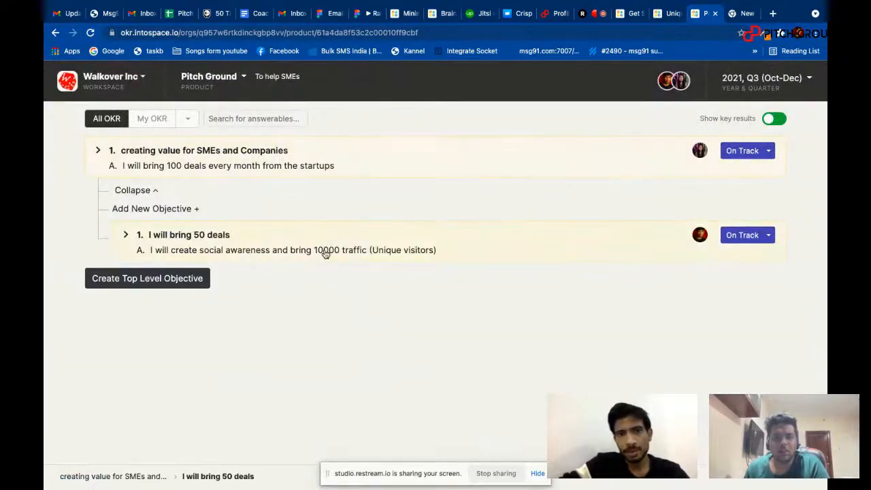
pyautogui.click(152, 122)
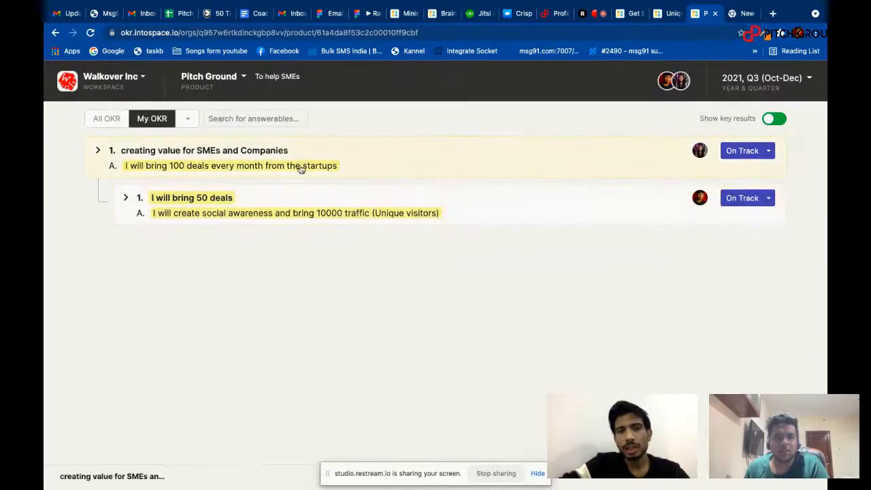
pyautogui.click(106, 118)
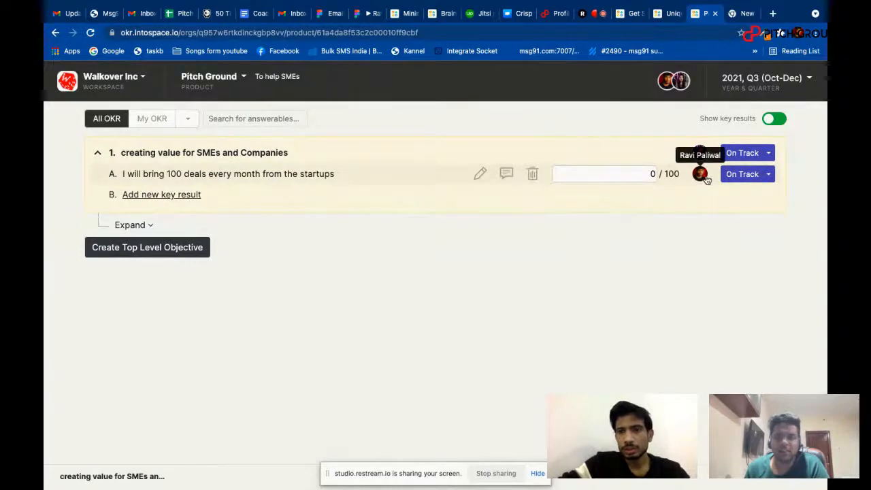
# Reassign the "I will bring 100 deals every month from the startups" key result to the parent objective's answerable person.
pyautogui.click(701, 174)
pyautogui.write('priya')
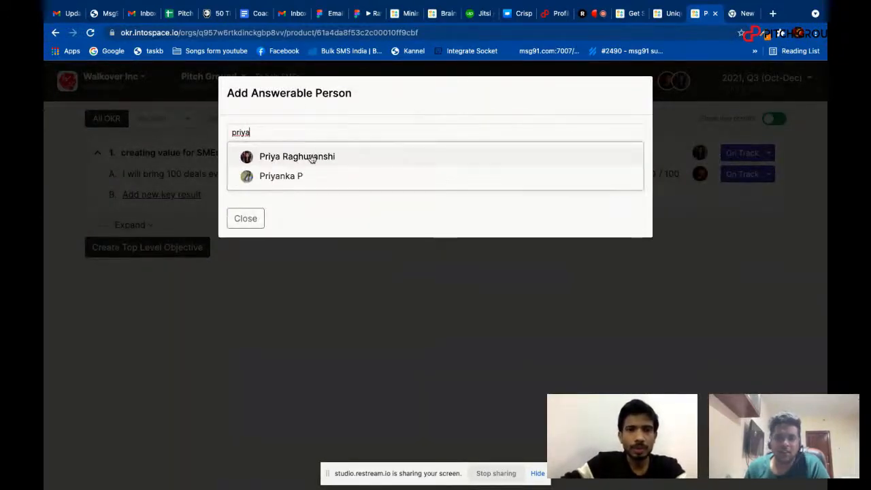
pyautogui.click(311, 160)
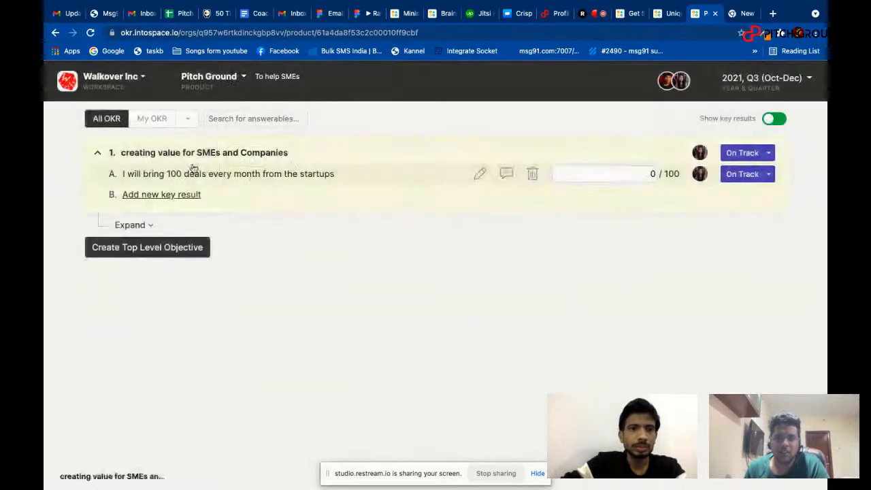
# Check your own OKRs again, then return to all OKRs with the sub-objectives of "creating value for SMEs and Companies" expanded.
pyautogui.click(157, 119)
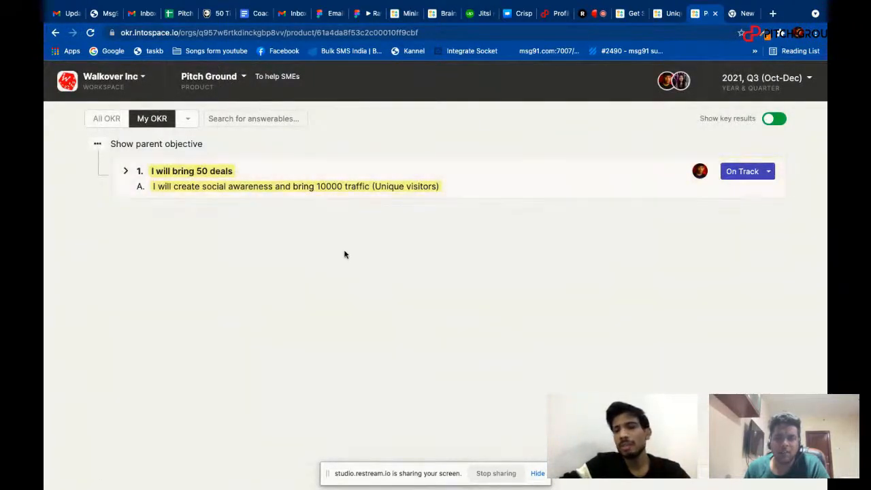
pyautogui.click(107, 118)
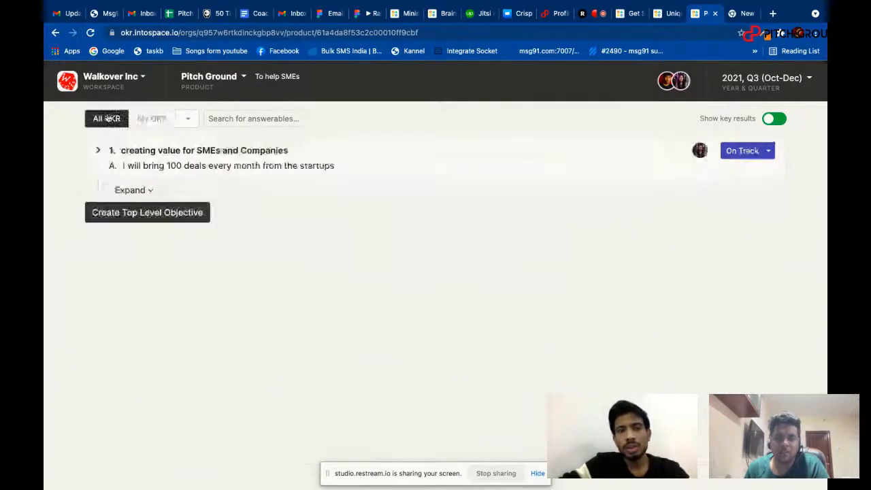
pyautogui.click(131, 190)
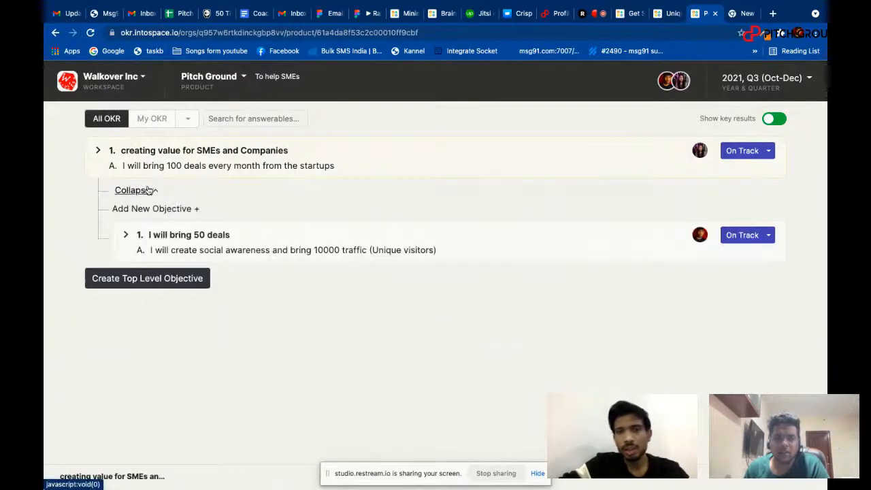
# Mark the "creating value for SMEs and Companies" objective as Done, then set its status back to On Track.
pyautogui.click(764, 153)
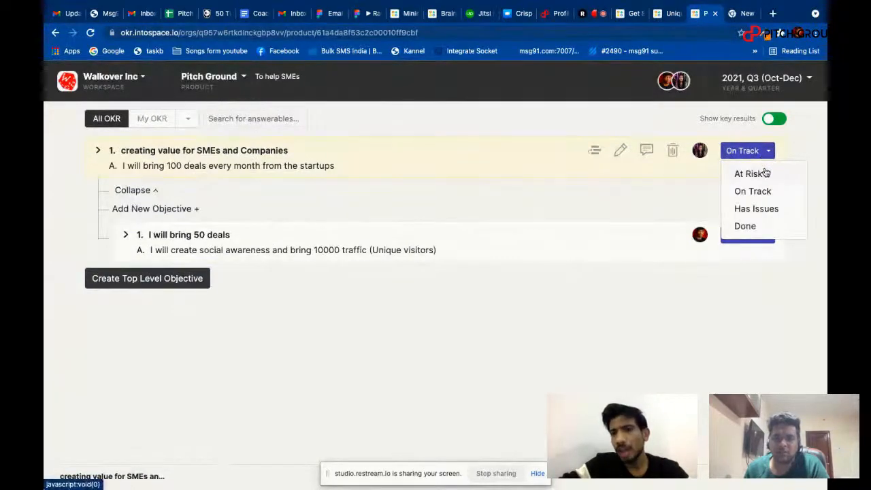
pyautogui.click(747, 227)
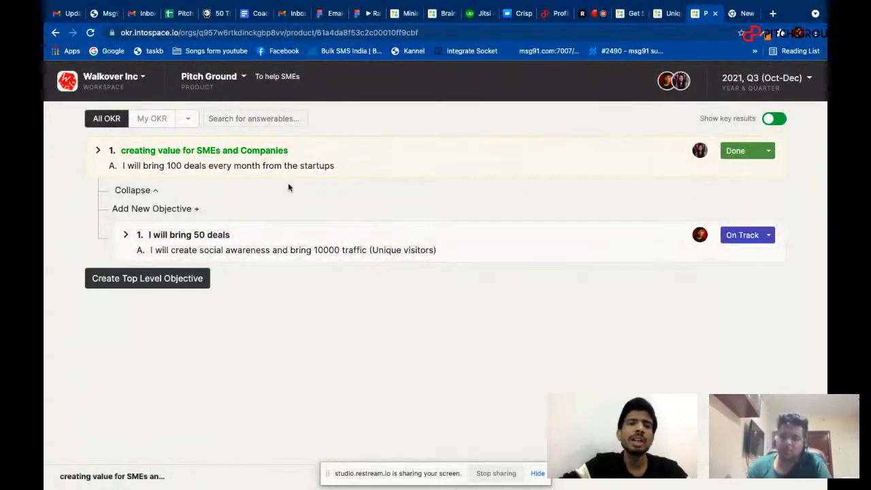
pyautogui.click(767, 150)
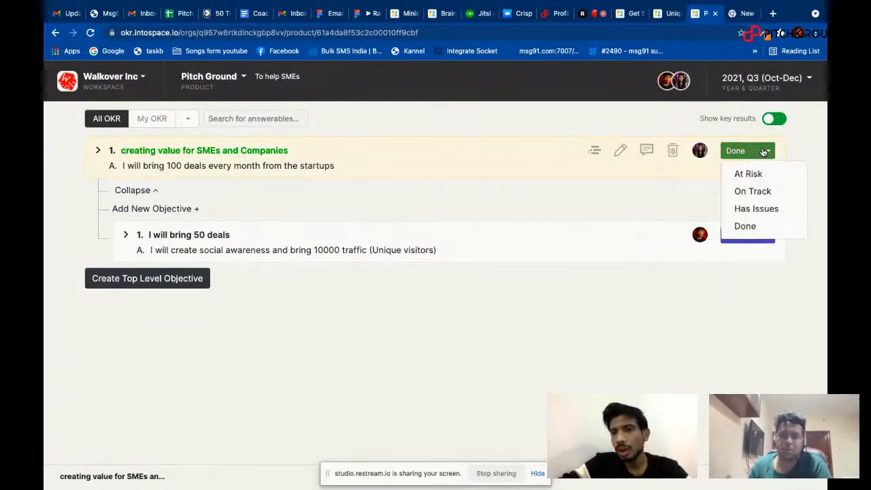
pyautogui.click(761, 193)
# Examine the editable details of the "creating value for SMEs and Companies" objective and close them without changes.
pyautogui.moveTo(578, 152)
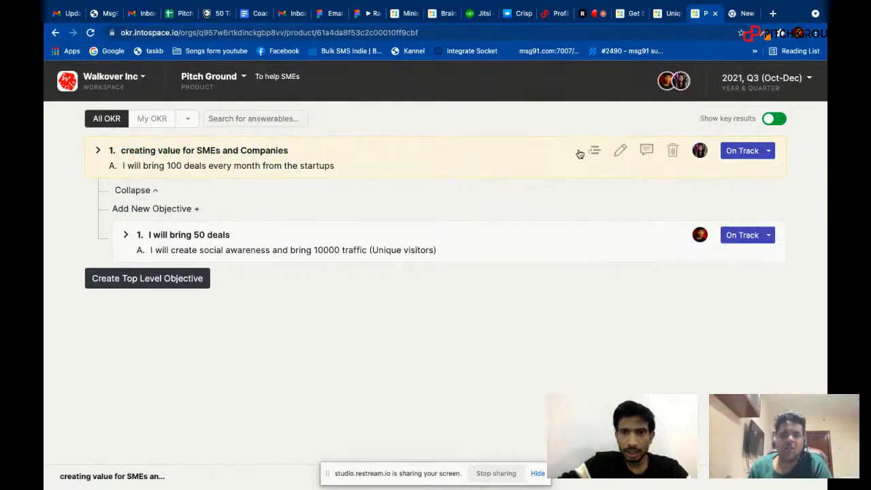
pyautogui.click(621, 151)
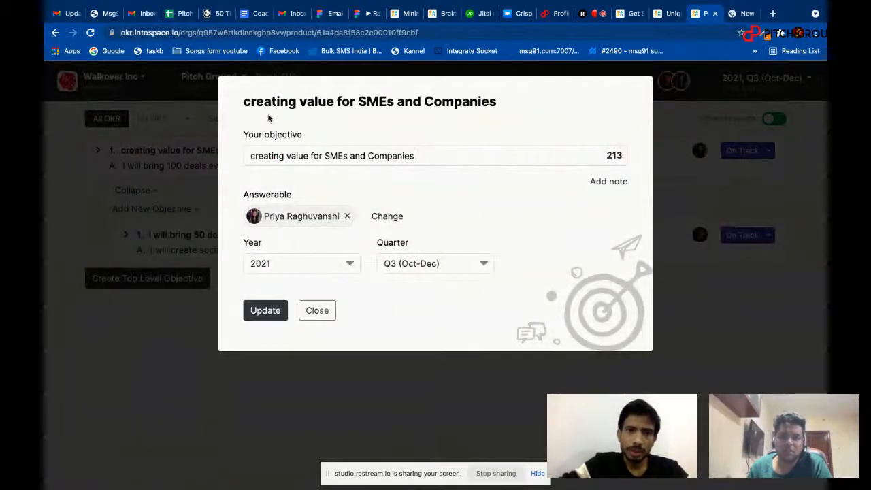
pyautogui.click(323, 316)
pyautogui.moveTo(651, 159)
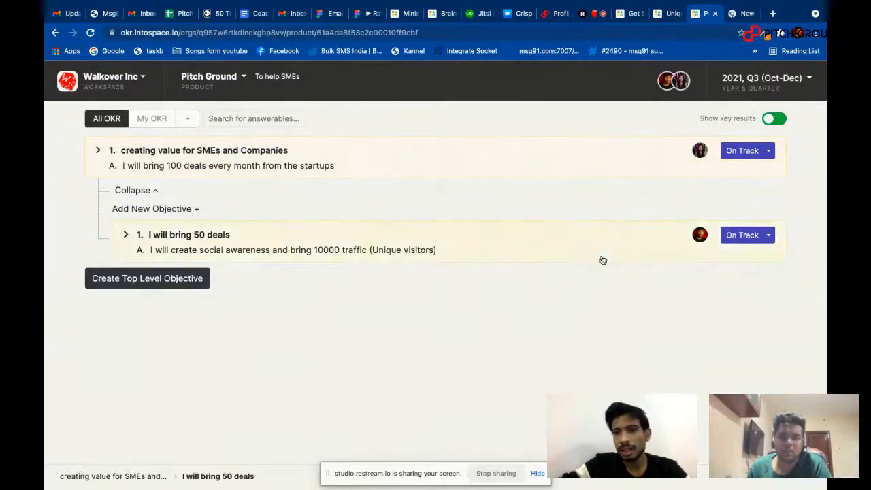
# Move the "I will bring 50 deals" objective out of its parent to the top level.
pyautogui.moveTo(639, 238)
pyautogui.click(594, 234)
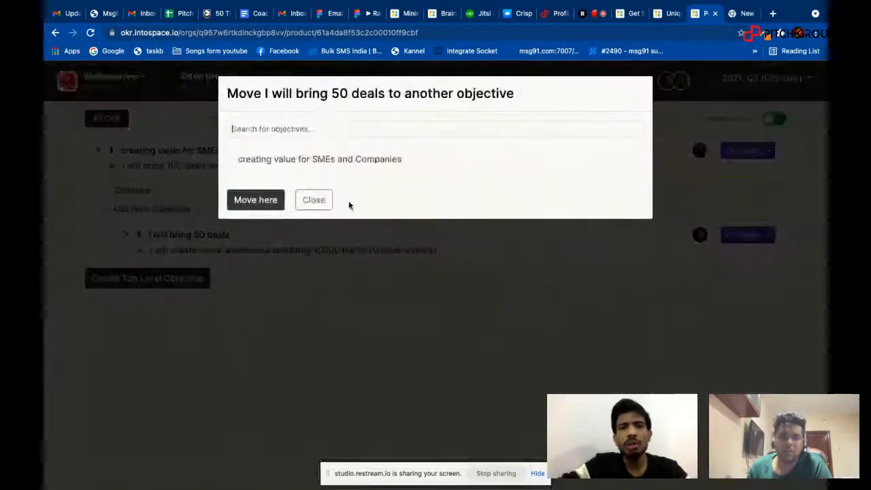
pyautogui.click(259, 204)
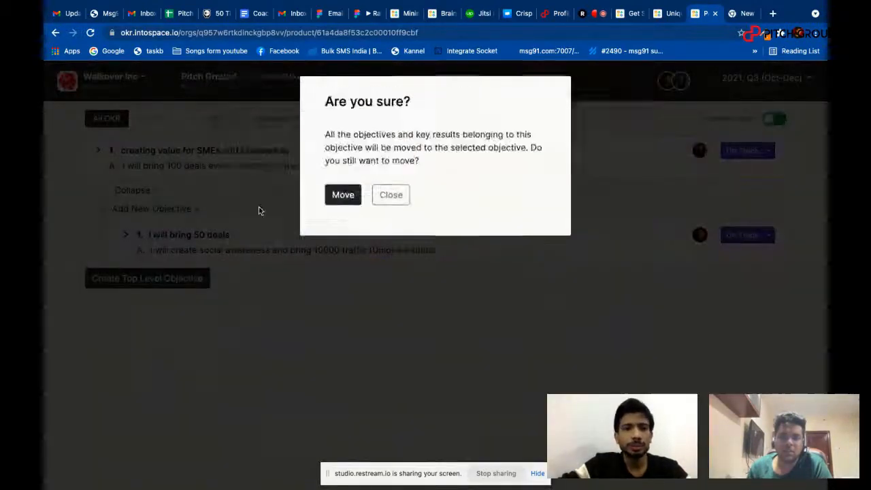
pyautogui.click(342, 198)
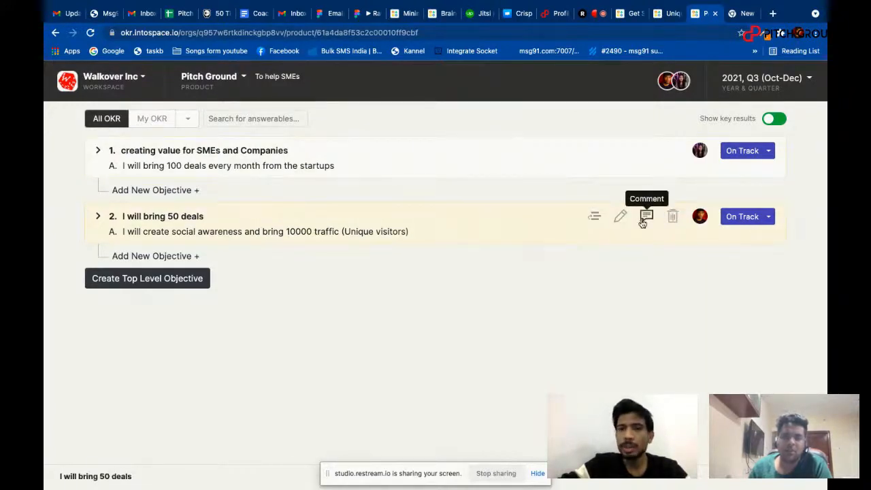
# Review the comments and activity history of the "I will bring 50 deals" objective and close them.
pyautogui.click(642, 221)
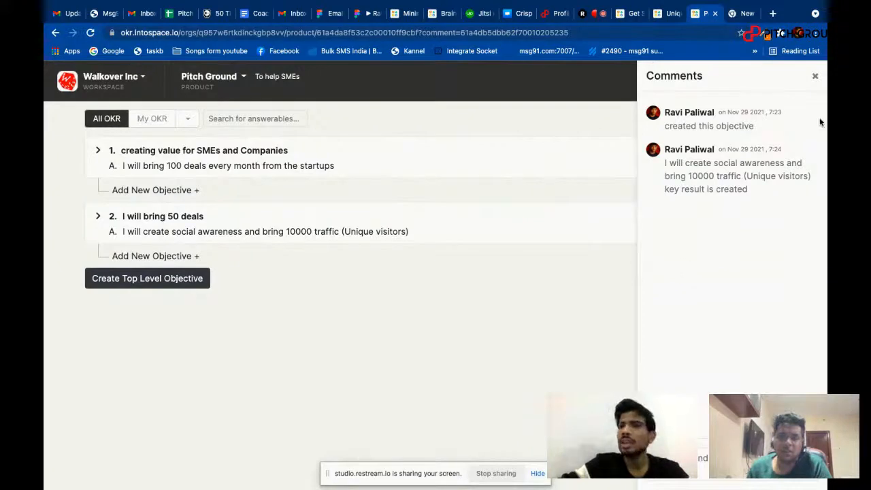
pyautogui.click(816, 79)
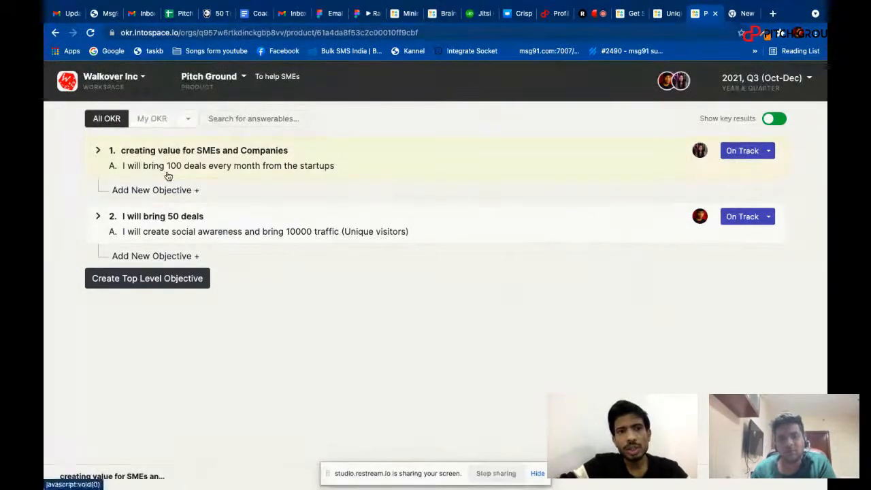
# Filter the OKRs by two answerable people and save the filter.
pyautogui.moveTo(269, 151)
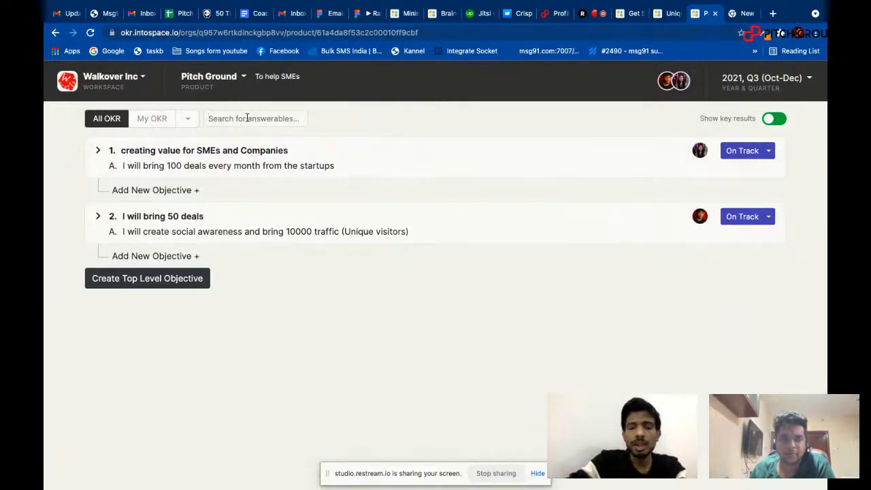
pyautogui.write('priya')
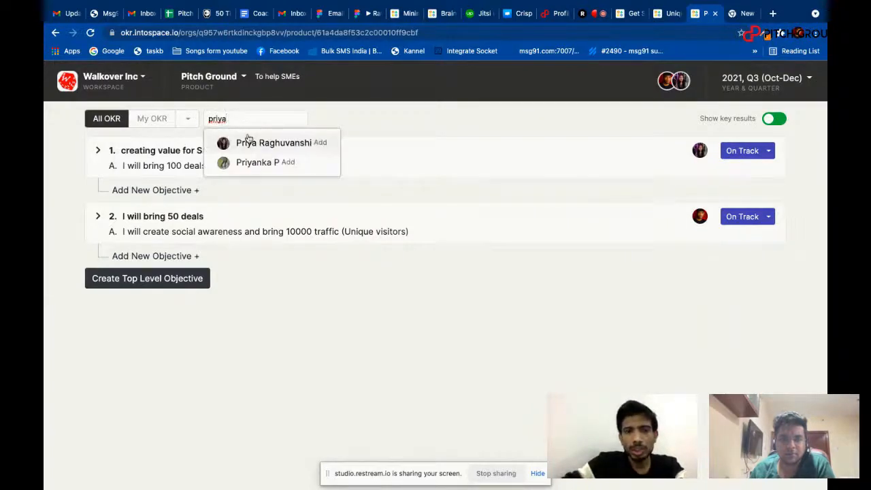
pyautogui.click(250, 143)
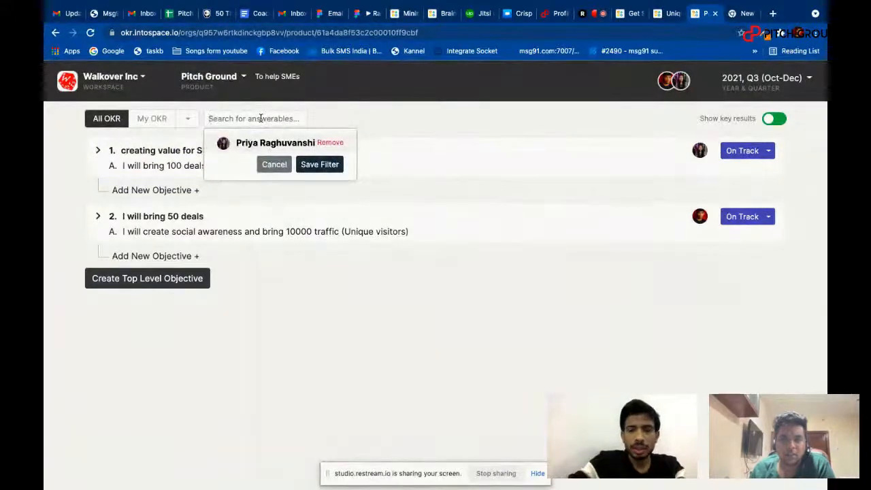
pyautogui.write('yuk')
pyautogui.press('Return')
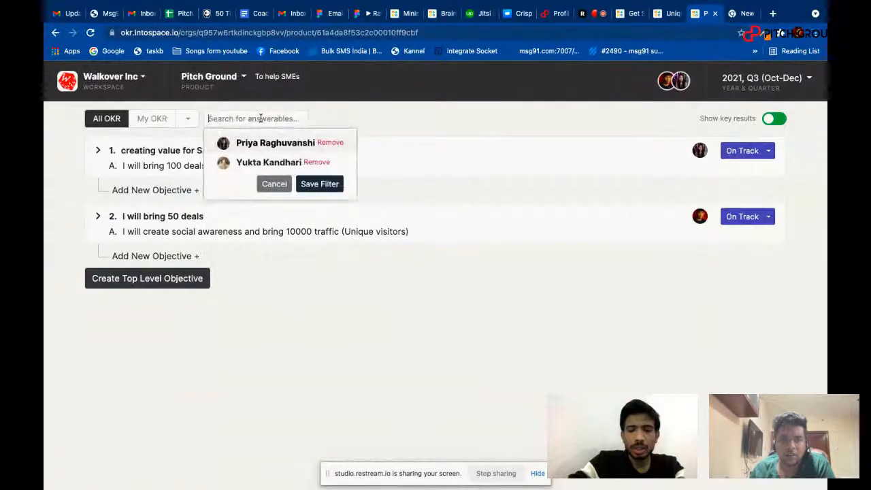
pyautogui.click(317, 184)
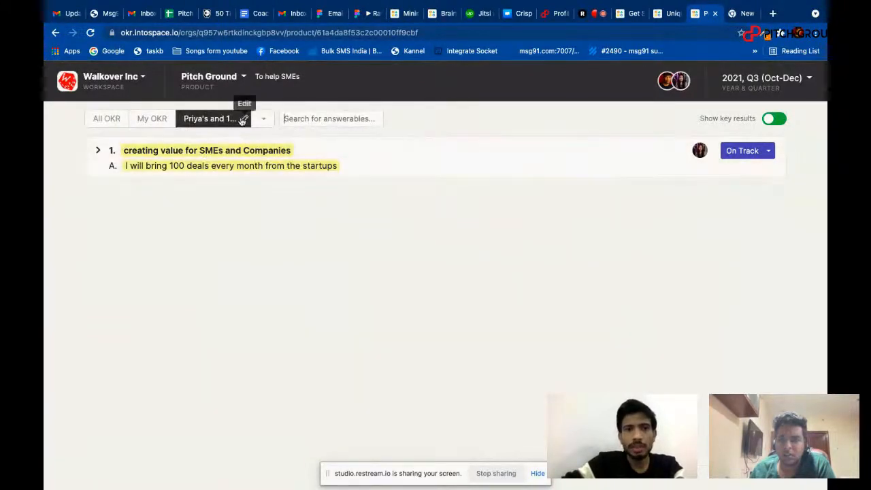
# Rename the saved answerables filter as "marketing".
pyautogui.click(241, 118)
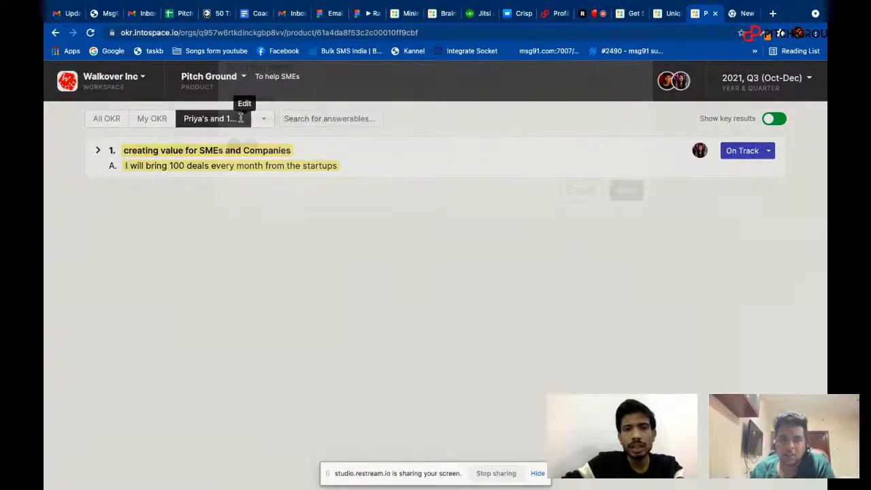
pyautogui.write('Marketing')
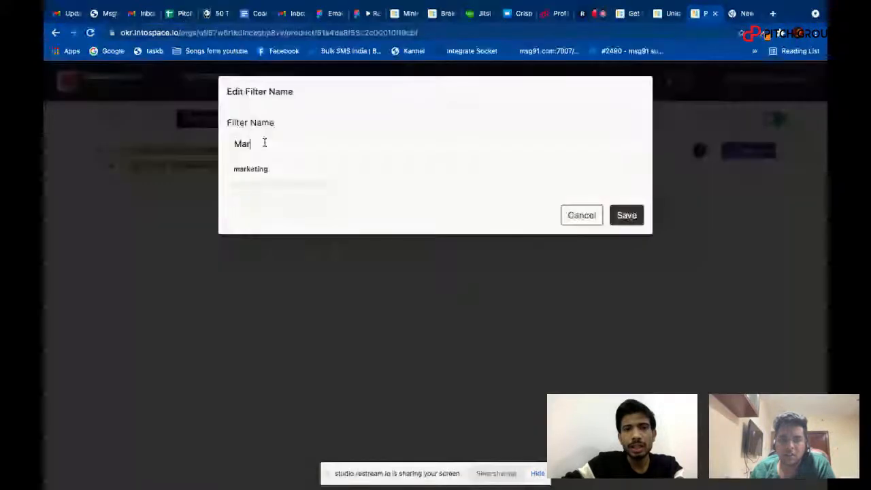
pyautogui.click(269, 168)
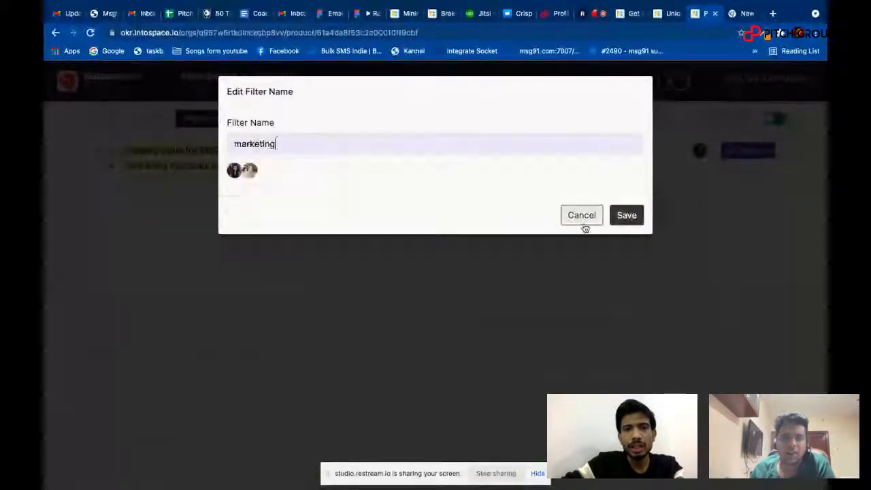
pyautogui.click(626, 217)
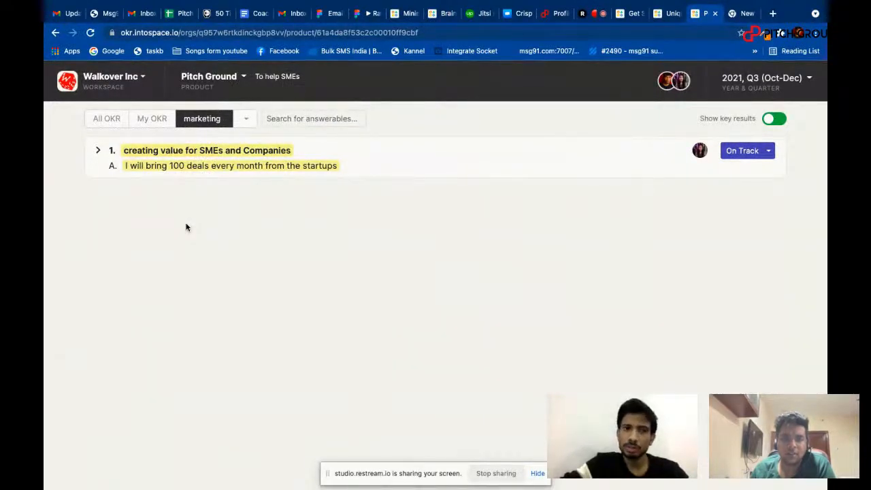
# Return to the list of all OKRs and switch to the Restream Studio page.
pyautogui.click(142, 124)
pyautogui.click(109, 121)
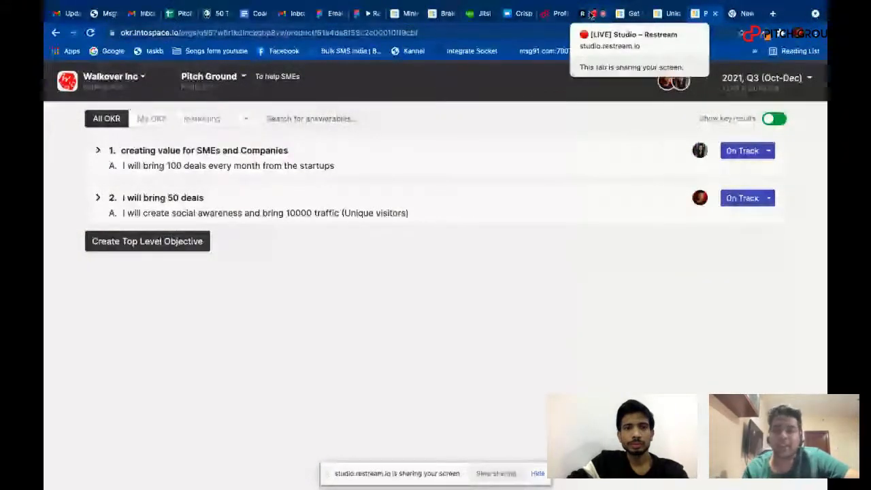
pyautogui.click(591, 15)
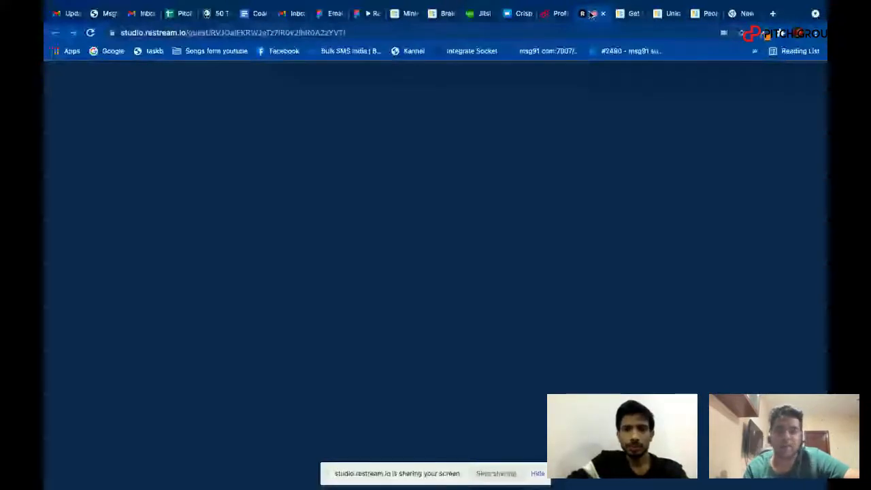